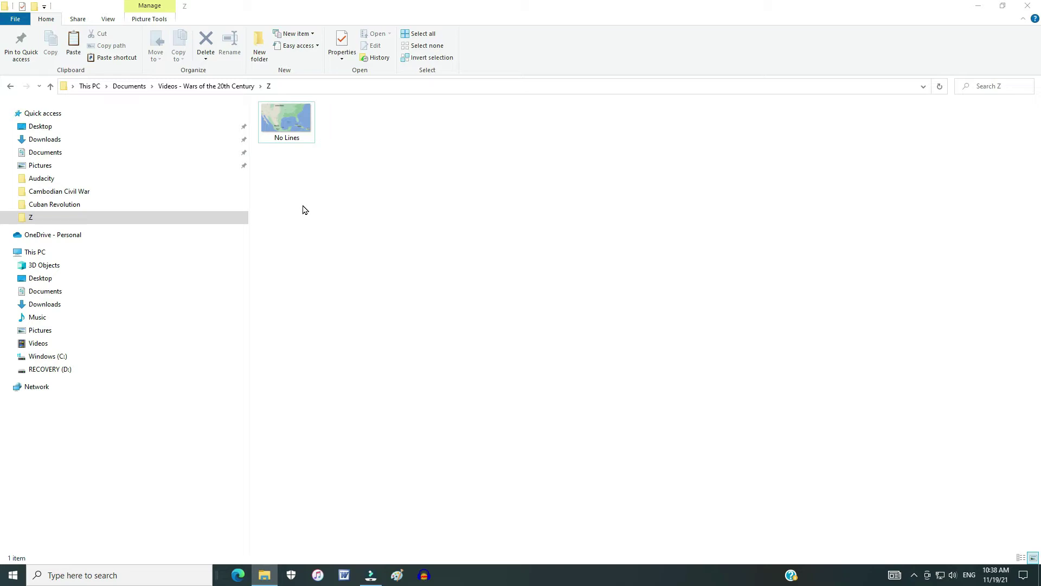
Open the No Lines map image from the Z folder in Paint.
{"action": "left_click", "coordinate": [282, 144]}
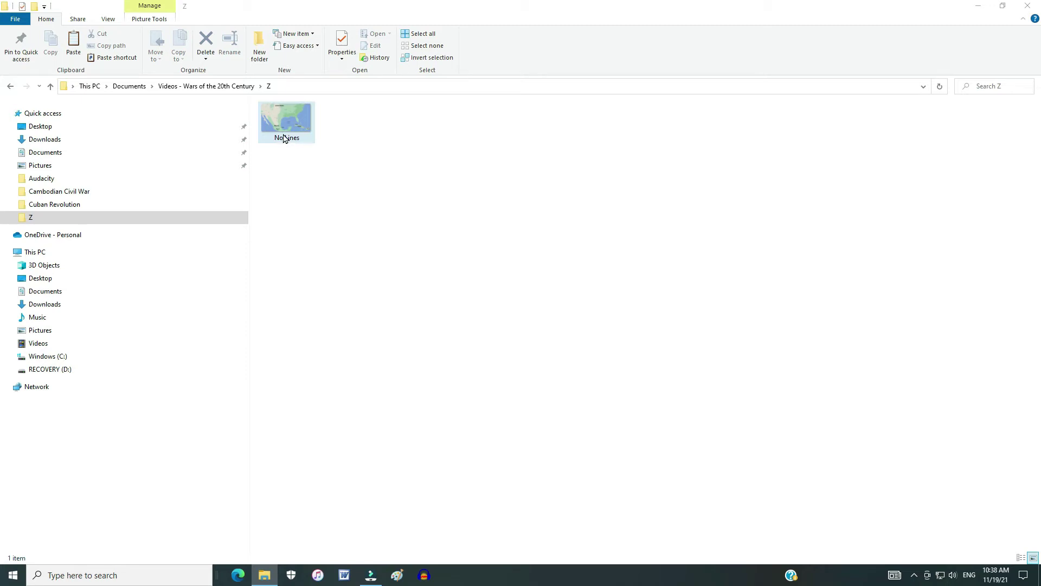
{"action": "right_click", "coordinate": [283, 138]}
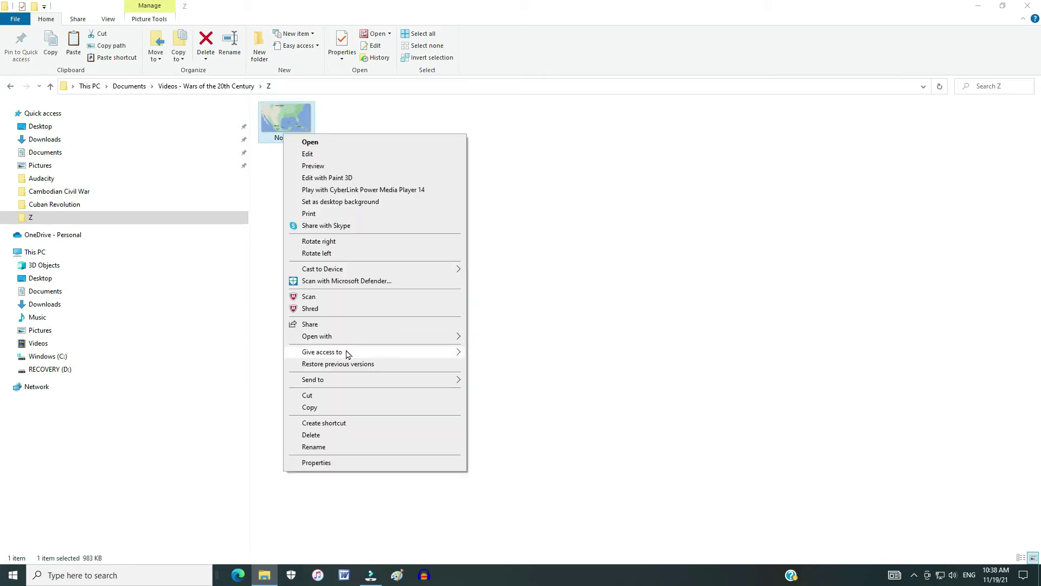
{"action": "mouse_move", "coordinate": [355, 345]}
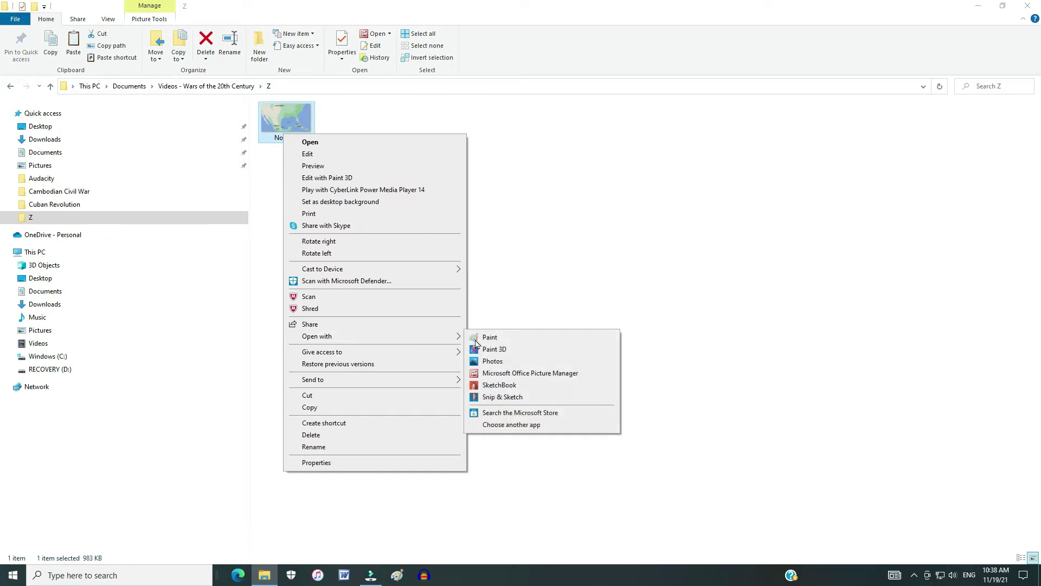
{"action": "left_click", "coordinate": [492, 340]}
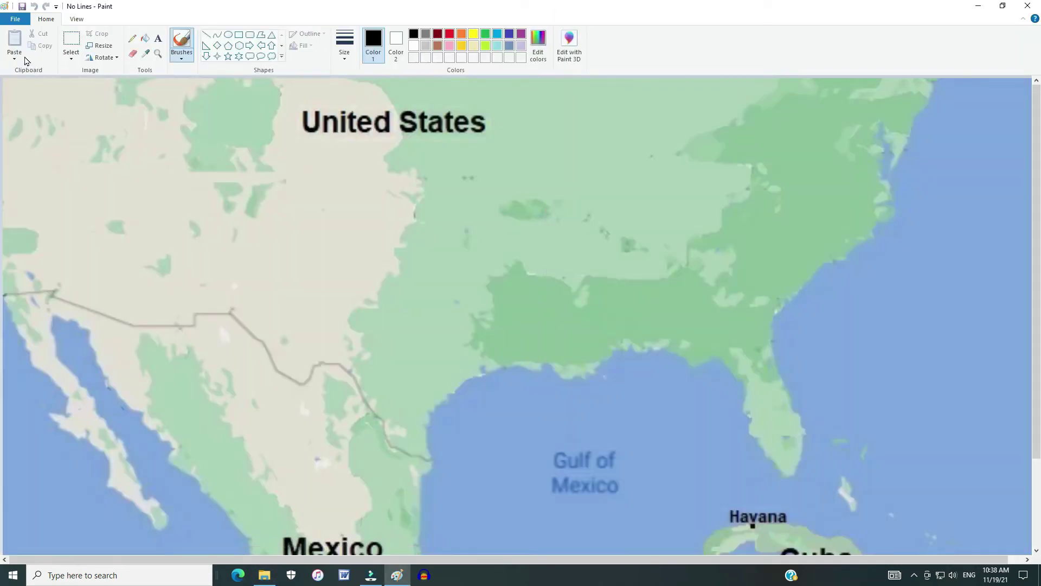
Save a copy of the map as a JPEG named With Lines, accepting the loss of transparency.
{"action": "left_click", "coordinate": [15, 19]}
{"action": "mouse_move", "coordinate": [59, 111]}
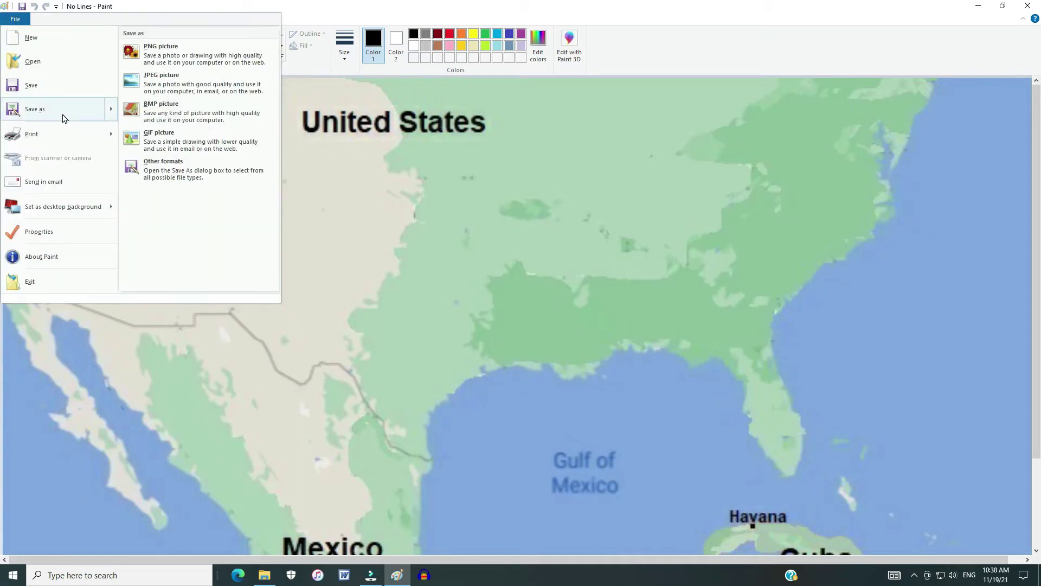
{"action": "left_click", "coordinate": [187, 80]}
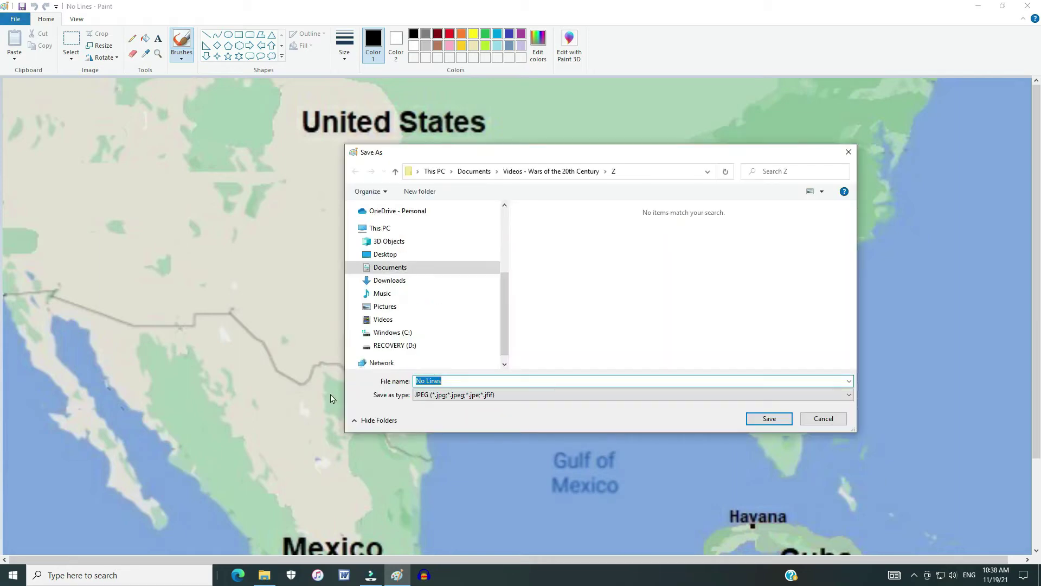
{"action": "key", "text": "Home"}
{"action": "key", "text": "Delete"}
{"action": "key", "text": "Delete"}
{"action": "type", "text": "With"}
{"action": "left_click", "coordinate": [762, 423]}
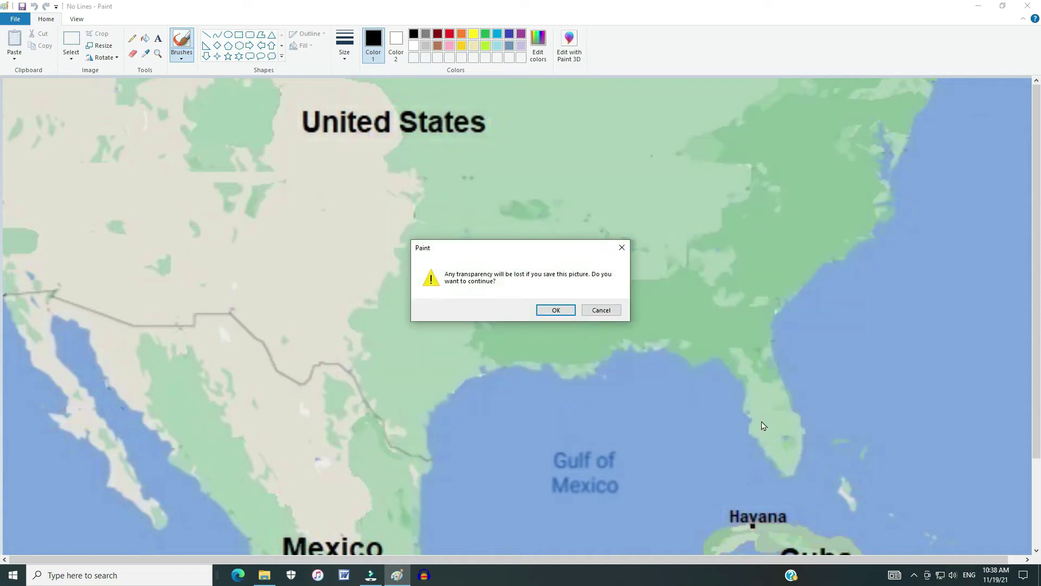
{"action": "key", "text": "Return"}
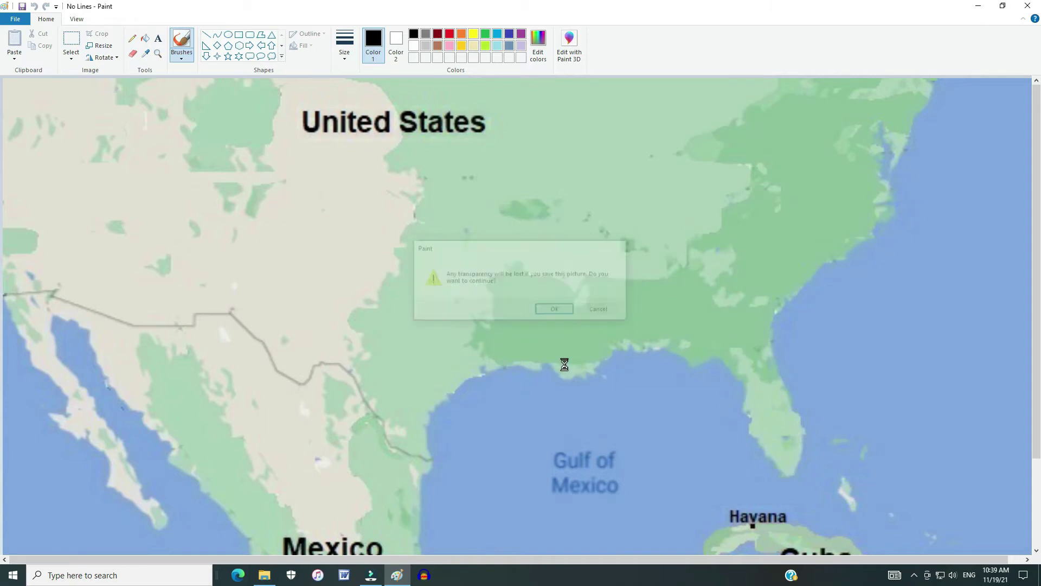
Draw a thin red two-segment line from Tuxpan, bending just above the Yucatan tip, to the southeastern coast of Cuba.
{"action": "scroll", "coordinate": [564, 358], "scroll_direction": "down", "scroll_amount": 2}
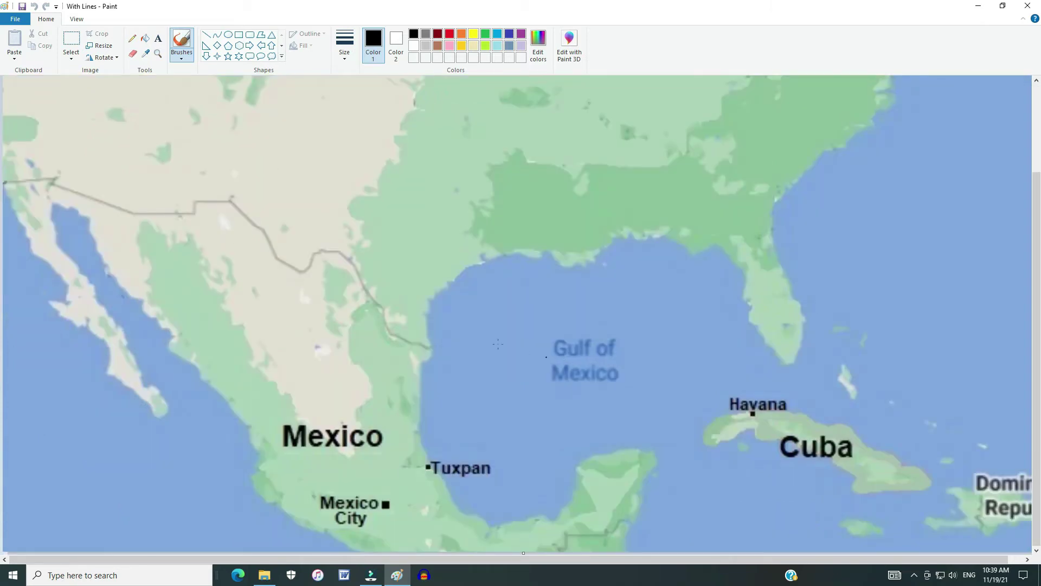
{"action": "left_click", "coordinate": [206, 34]}
{"action": "left_click", "coordinate": [449, 33]}
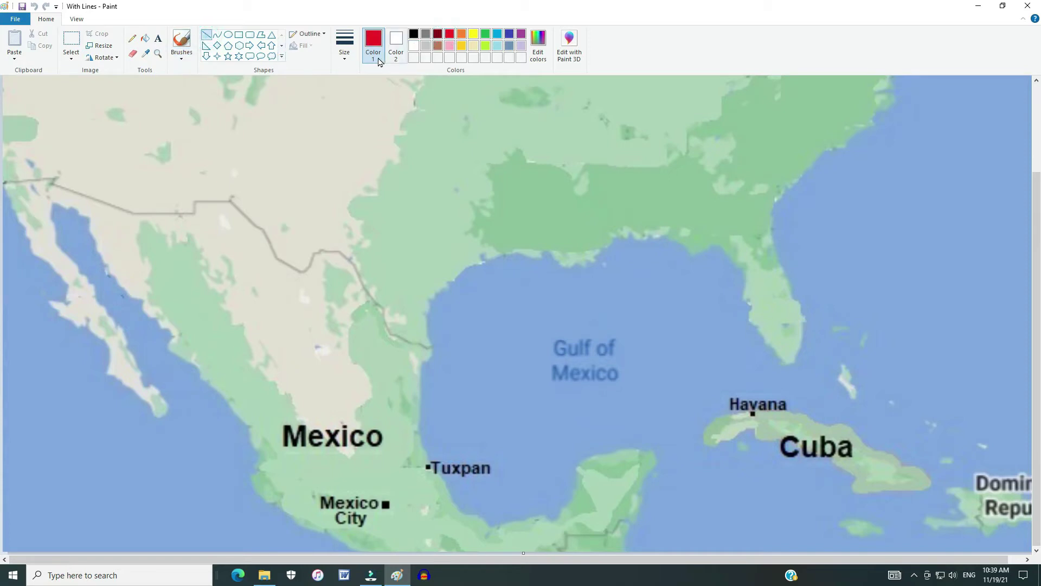
{"action": "left_click", "coordinate": [343, 60]}
{"action": "left_click", "coordinate": [369, 97]}
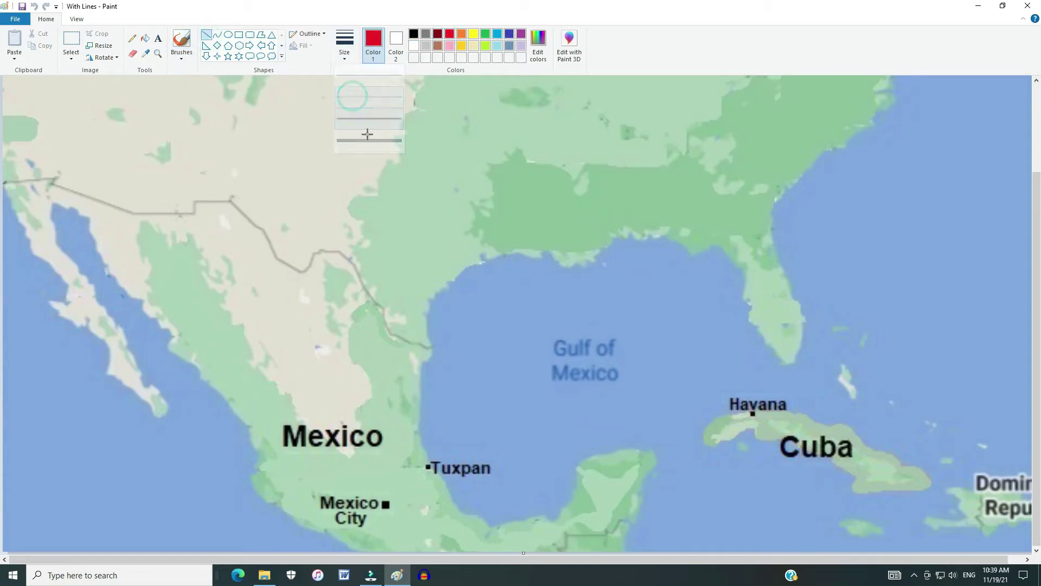
{"action": "mouse_move", "coordinate": [428, 465]}
{"action": "left_mouse_down"}
{"action": "mouse_move", "coordinate": [652, 436]}
{"action": "mouse_move", "coordinate": [855, 490]}
{"action": "left_mouse_up"}
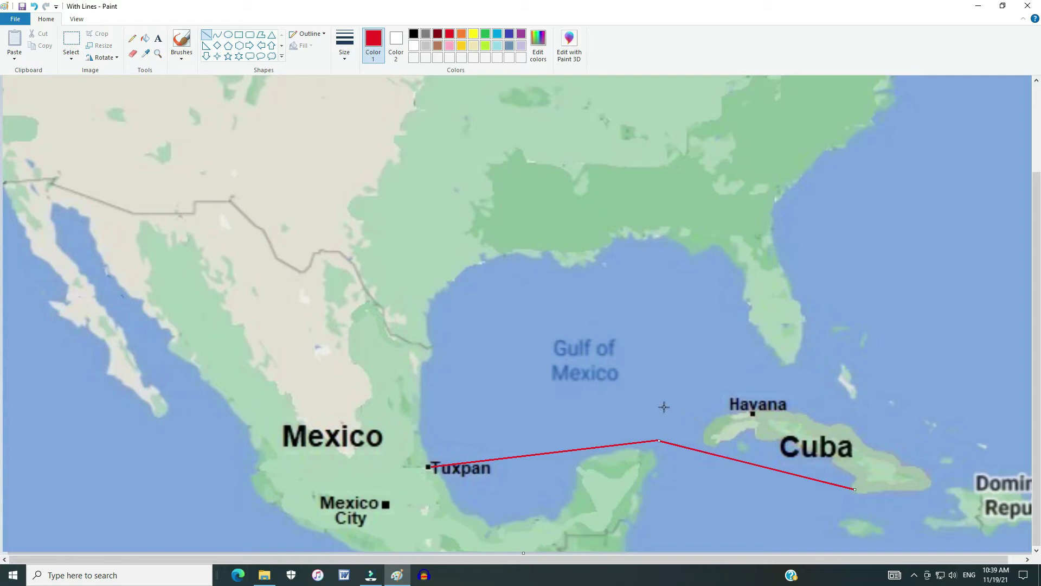
{"action": "left_click", "coordinate": [664, 406]}
Save the With Lines map and close Paint.
{"action": "left_click", "coordinate": [18, 20]}
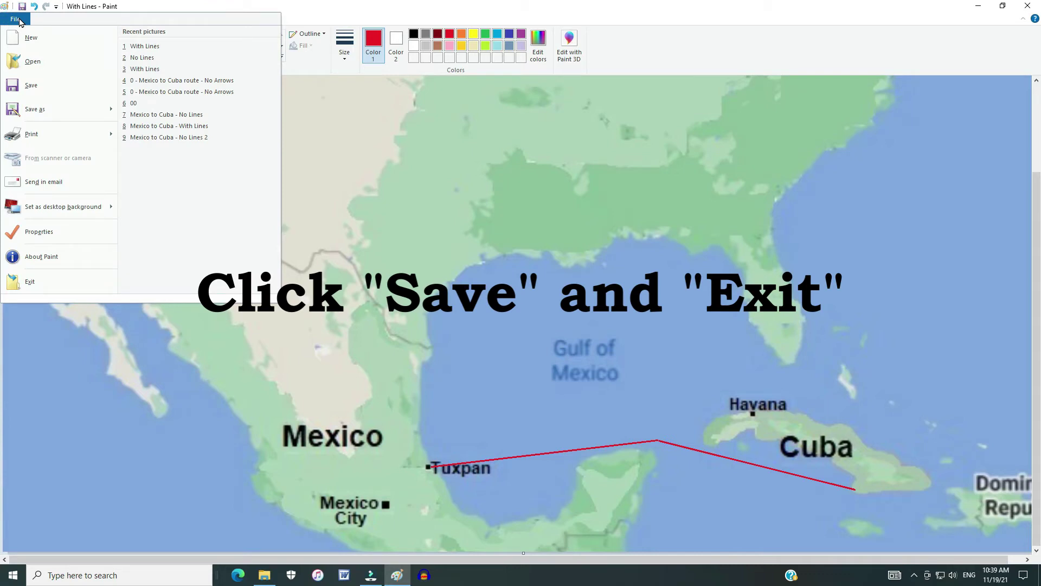
{"action": "left_click", "coordinate": [30, 84]}
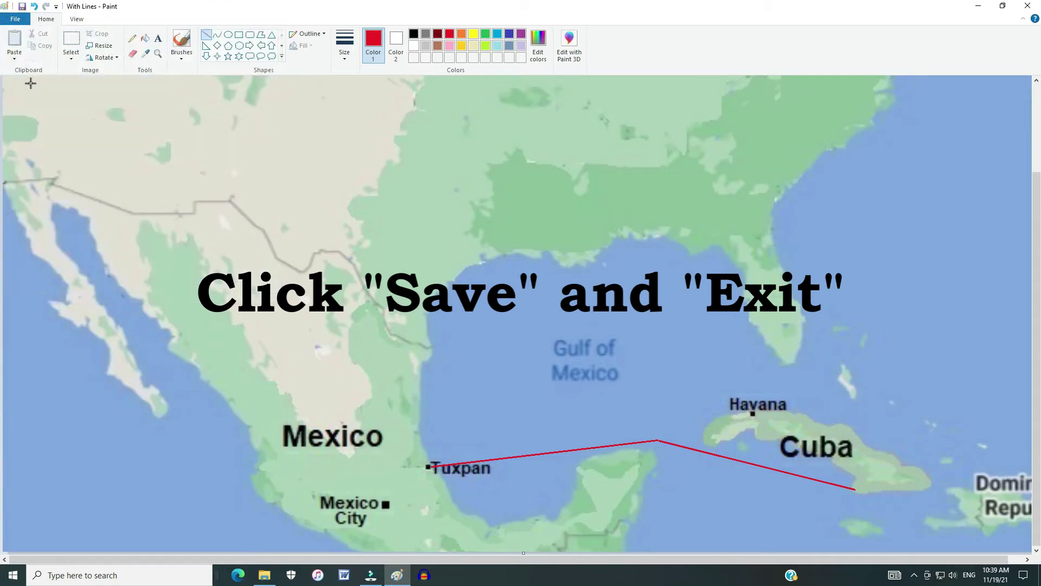
{"action": "left_click", "coordinate": [1026, 8]}
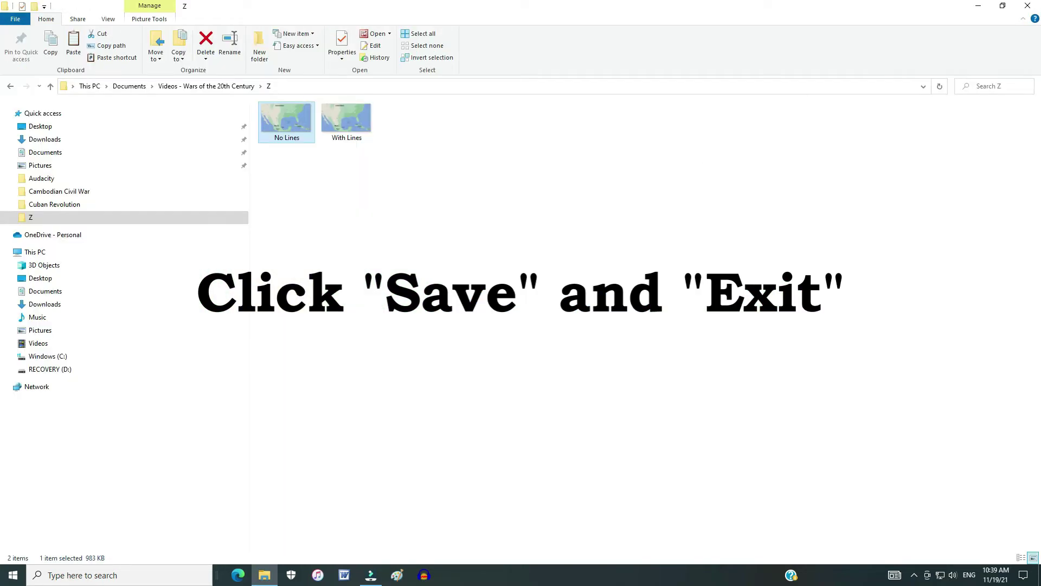
Switch to Wondershare Filmora and import the No Lines and With Lines images from the Z folder.
{"action": "key", "text": "alt+Tab"}
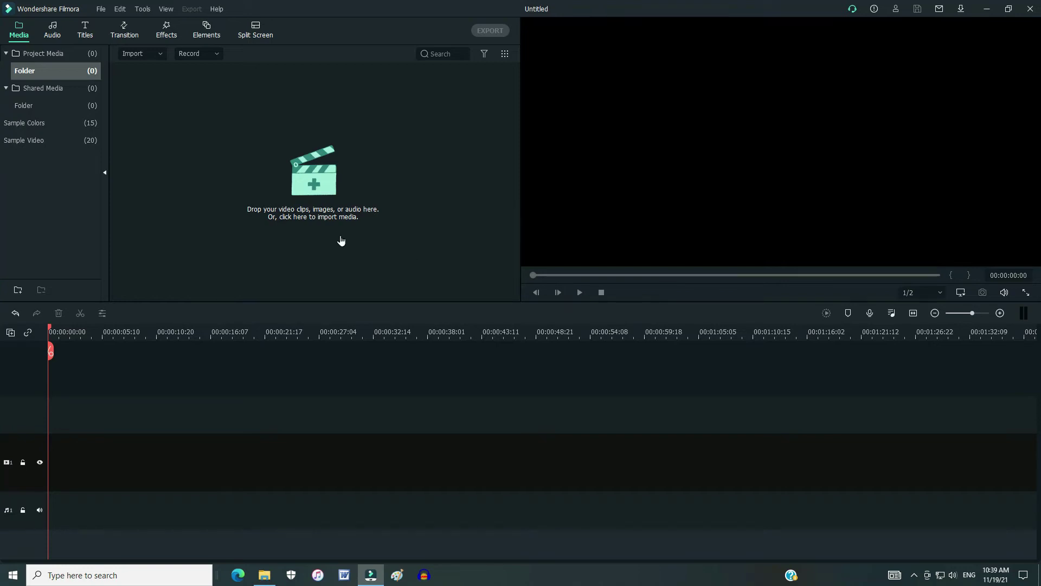
{"action": "left_click", "coordinate": [383, 245]}
{"action": "left_click", "coordinate": [178, 111]}
{"action": "left_click", "coordinate": [218, 106], "text": "ctrl"}
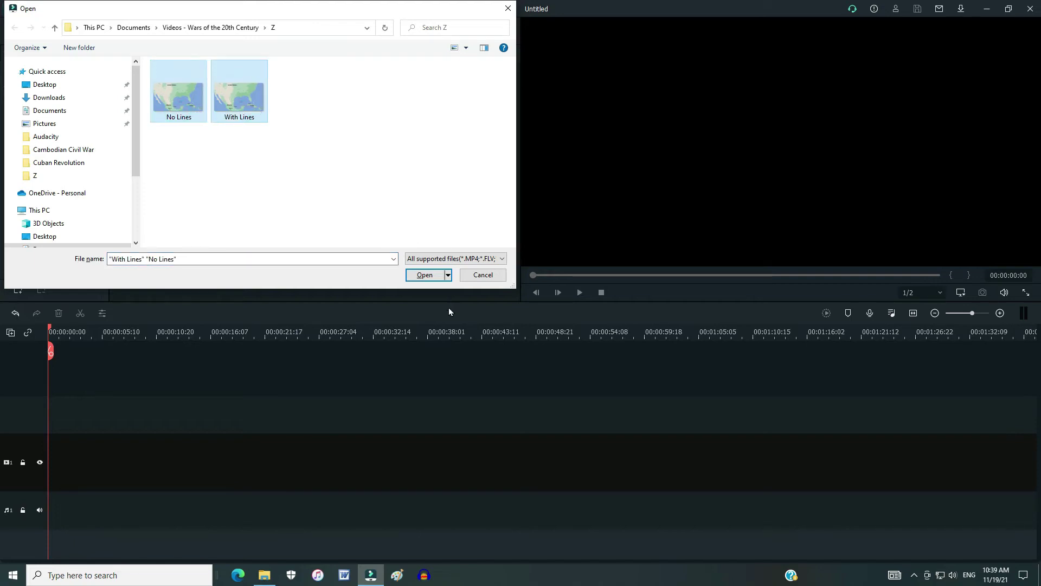
{"action": "left_click", "coordinate": [422, 275]}
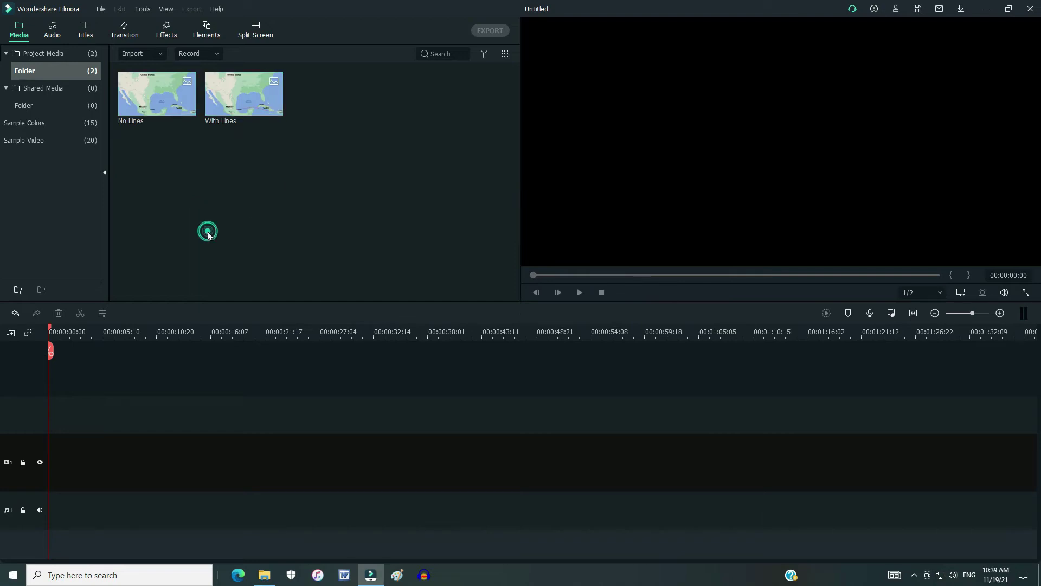
Place the No Lines image at the start of video track 1 and the With Lines image directly after it.
{"action": "left_click_drag", "start_coordinate": [144, 97], "coordinate": [143, 461]}
{"action": "left_click", "coordinate": [225, 244]}
{"action": "left_click", "coordinate": [241, 109]}
{"action": "mouse_move", "coordinate": [116, 333]}
{"action": "left_mouse_down"}
{"action": "mouse_move", "coordinate": [76, 394]}
{"action": "mouse_move", "coordinate": [54, 398]}
{"action": "mouse_move", "coordinate": [143, 409]}
{"action": "mouse_move", "coordinate": [220, 446]}
{"action": "mouse_move", "coordinate": [197, 444]}
{"action": "left_mouse_up"}
Add the Erase Slide transition between the two map clips and extend it across their full length.
{"action": "left_click", "coordinate": [124, 27]}
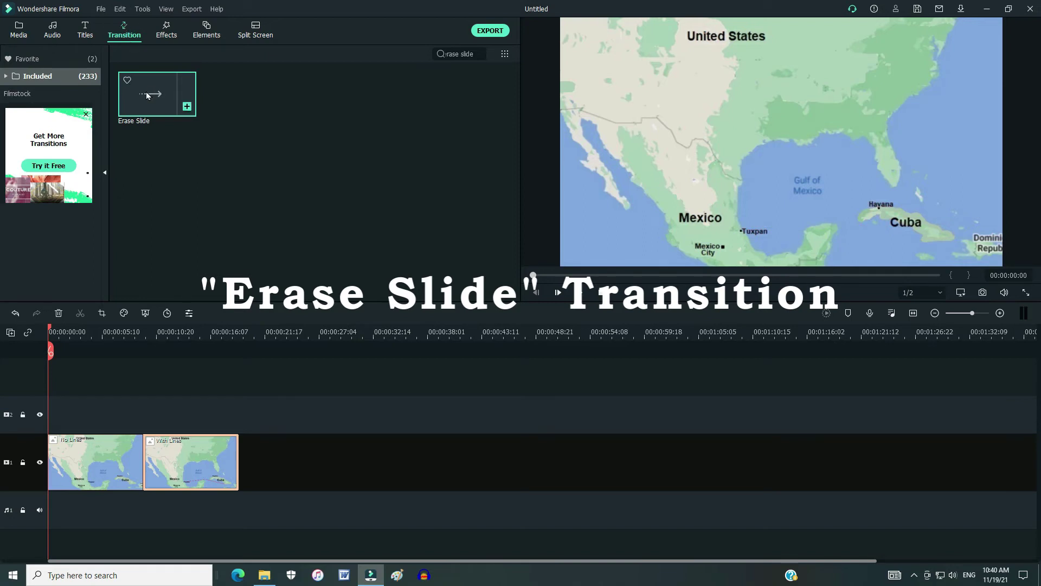
{"action": "mouse_move", "coordinate": [146, 95]}
{"action": "left_mouse_down"}
{"action": "mouse_move", "coordinate": [167, 414]}
{"action": "mouse_move", "coordinate": [158, 458]}
{"action": "mouse_move", "coordinate": [140, 460]}
{"action": "left_mouse_up"}
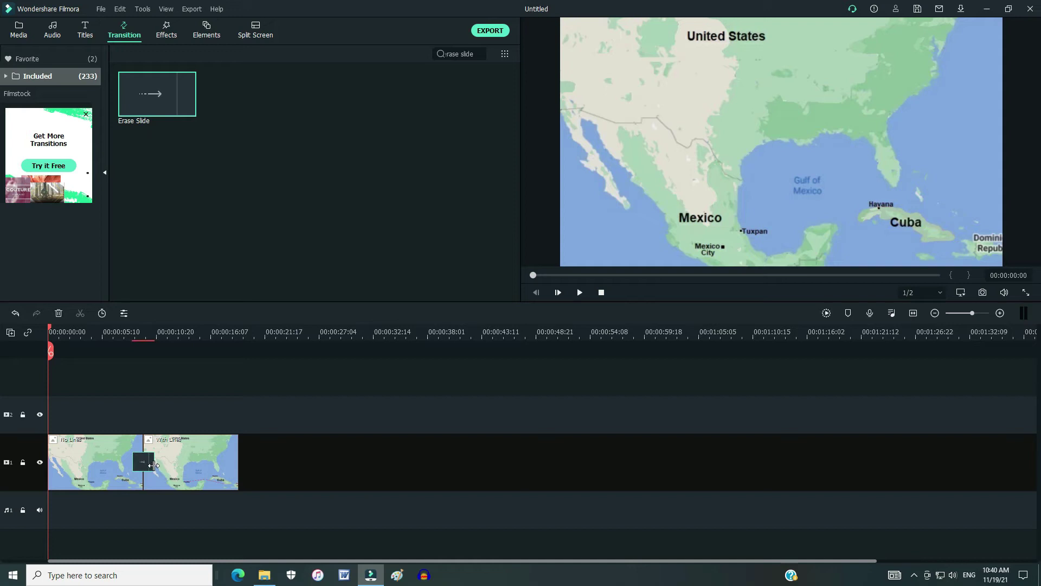
{"action": "left_click_drag", "start_coordinate": [153, 465], "coordinate": [237, 464]}
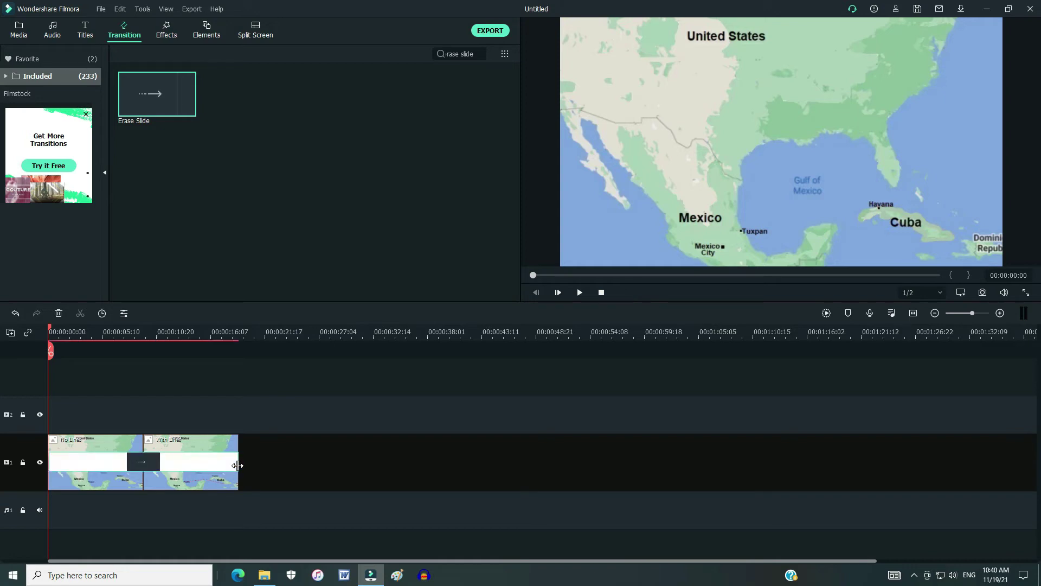
Export the timeline as an MP4 named Left to Right and close the finished export window.
{"action": "left_click", "coordinate": [489, 34]}
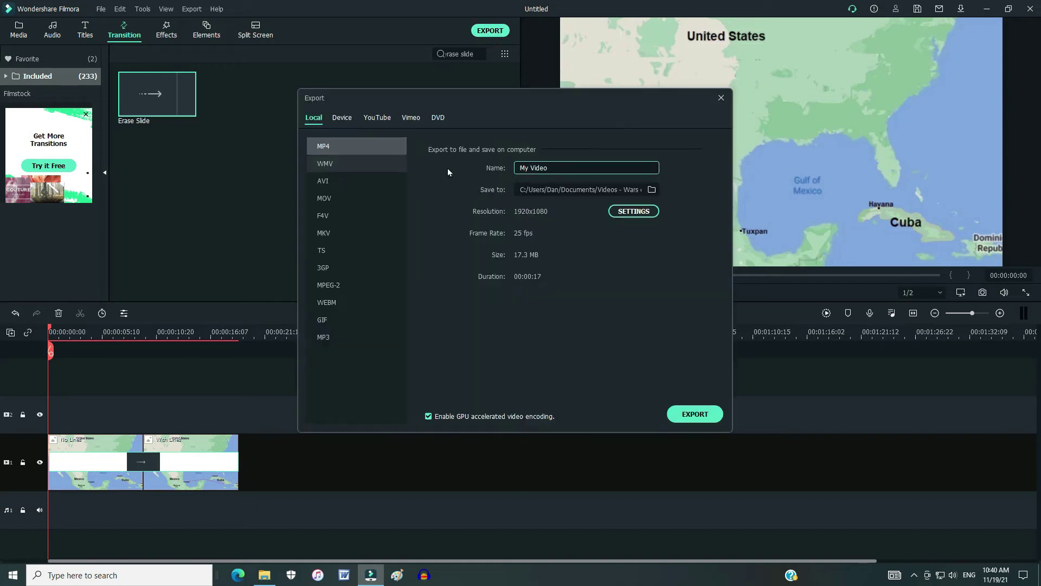
{"action": "triple_click", "coordinate": [574, 168]}
{"action": "type", "text": "Lef"}
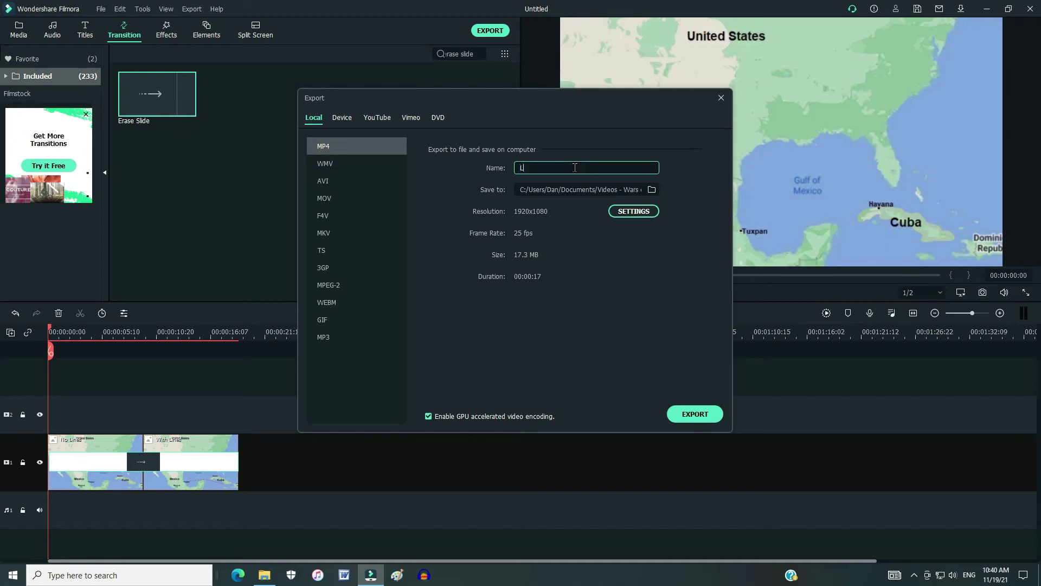
{"action": "type", "text": "t to Right"}
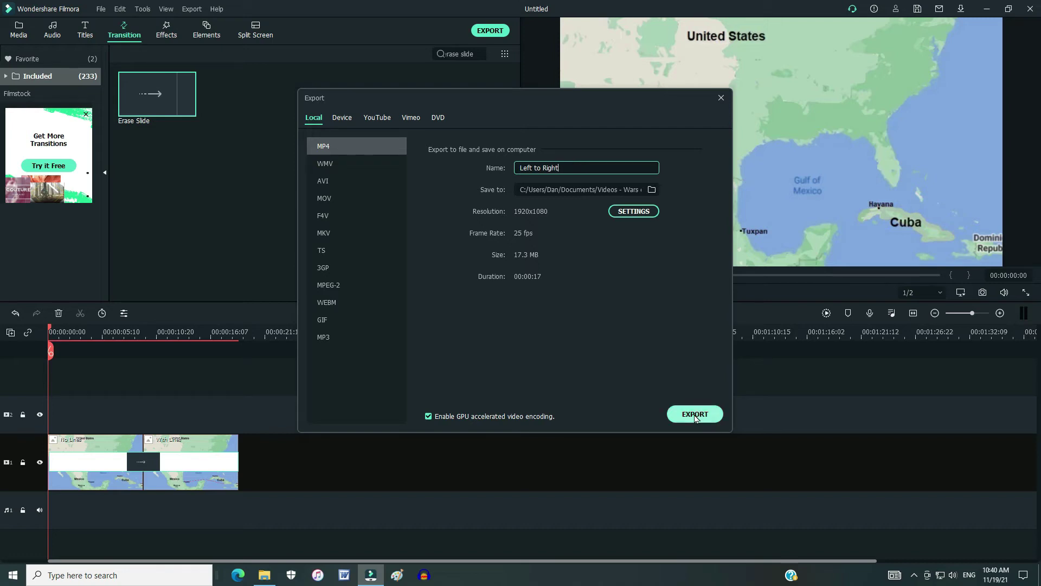
{"action": "left_click", "coordinate": [695, 415]}
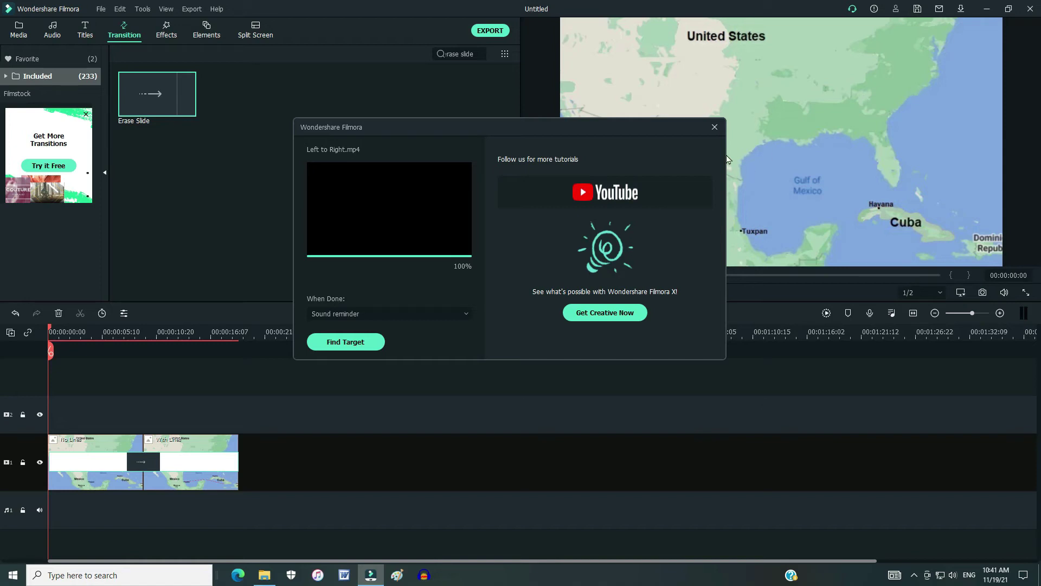
{"action": "left_click", "coordinate": [713, 128]}
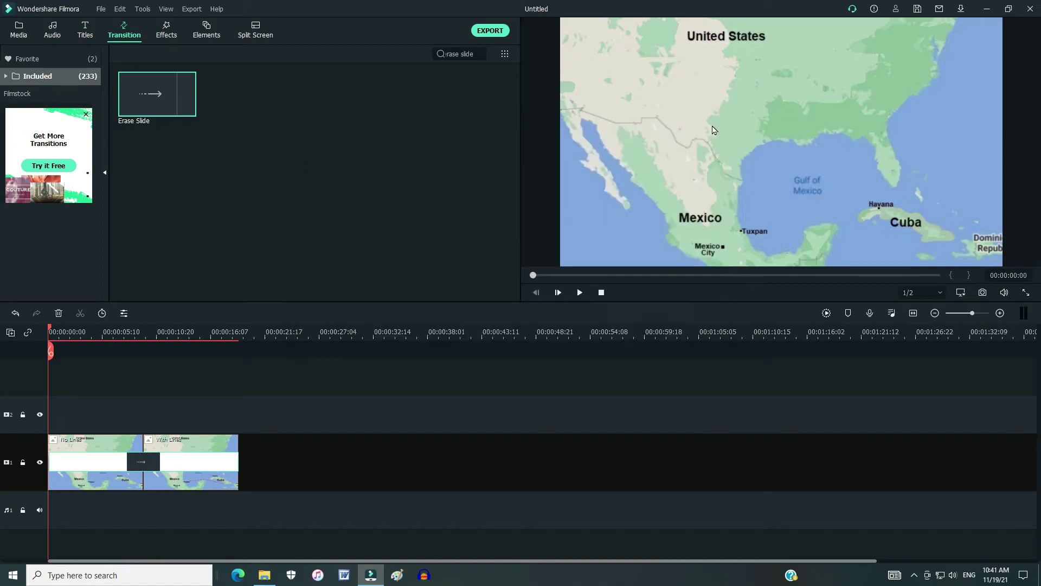
Delete both map clips from the timeline.
{"action": "left_click", "coordinate": [176, 482]}
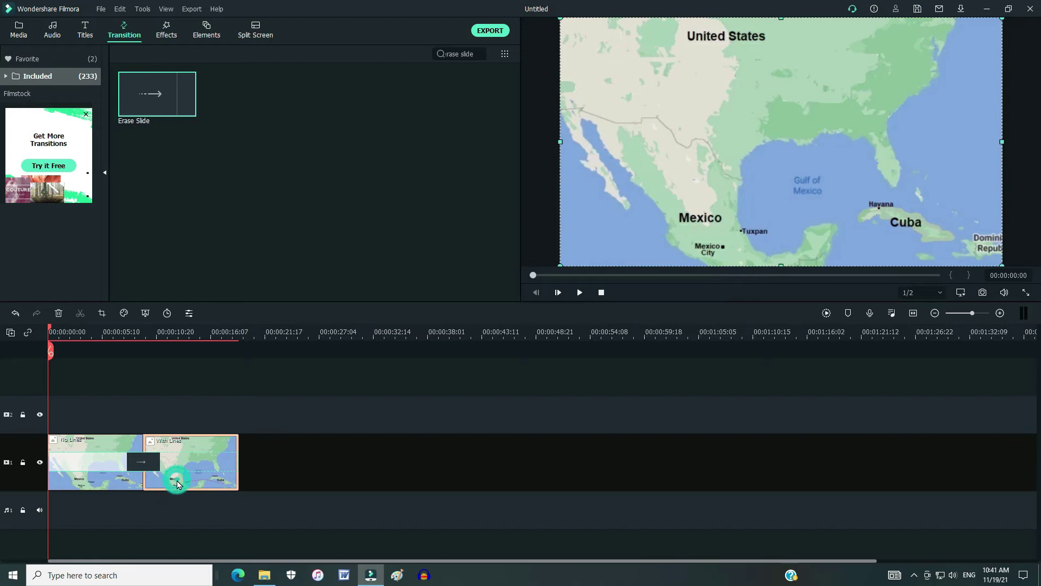
{"action": "left_click", "coordinate": [111, 486]}
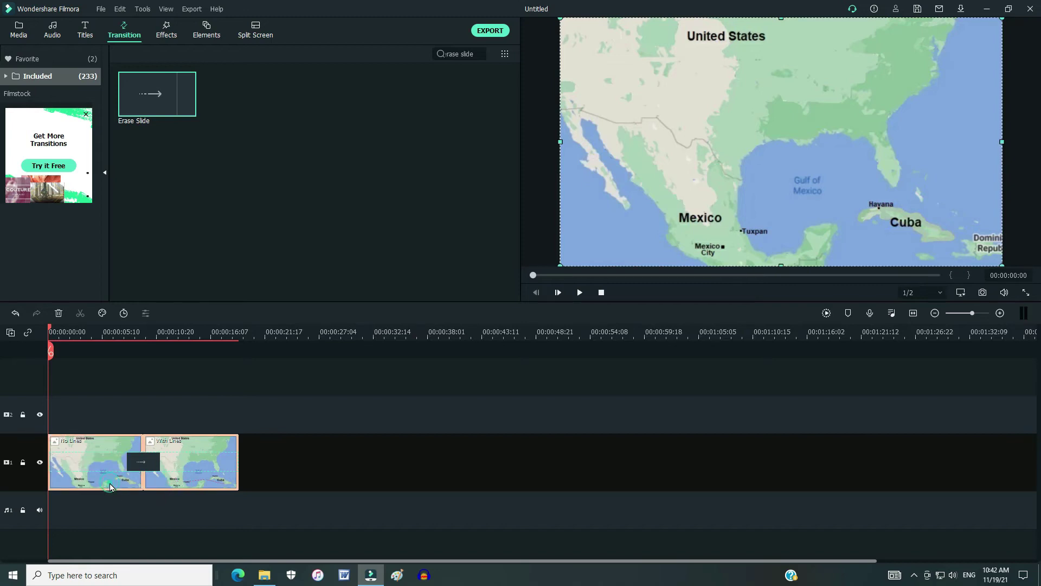
{"action": "key", "text": "Delete"}
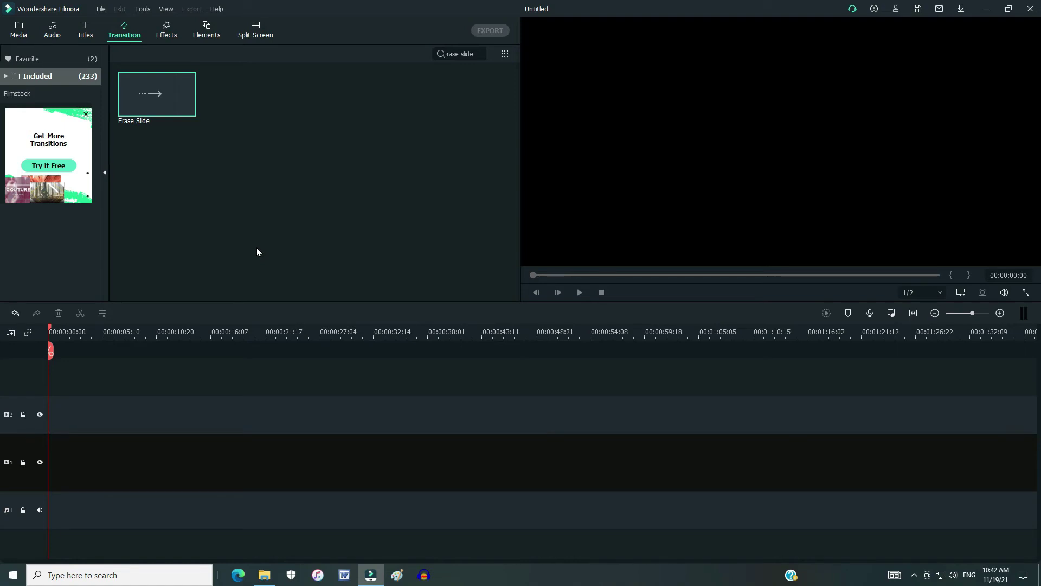
Import the Left to Right video from the Z folder and place it at the start of video track 1.
{"action": "key", "text": "ctrl+i"}
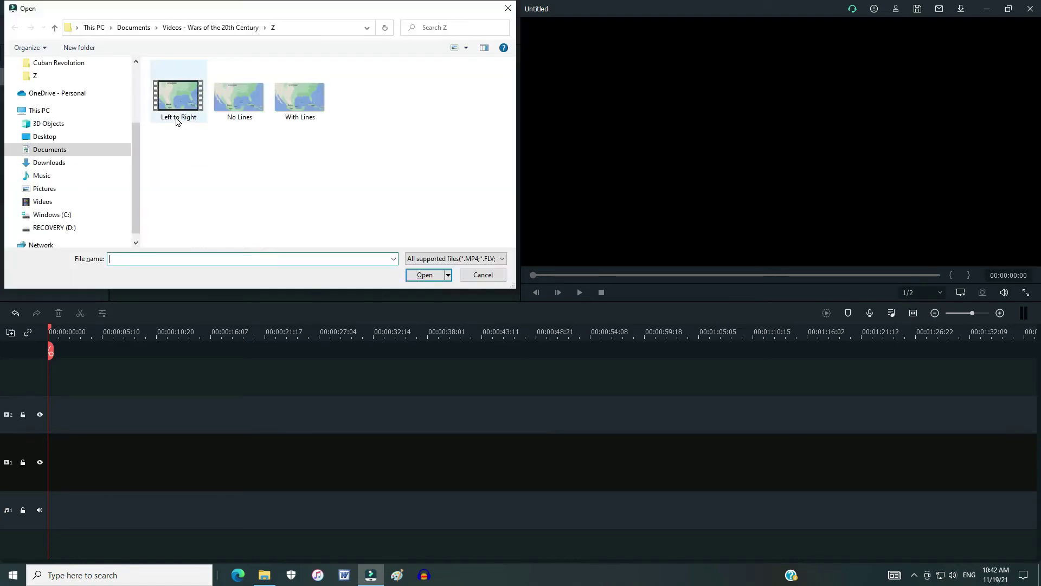
{"action": "double_click", "coordinate": [169, 100]}
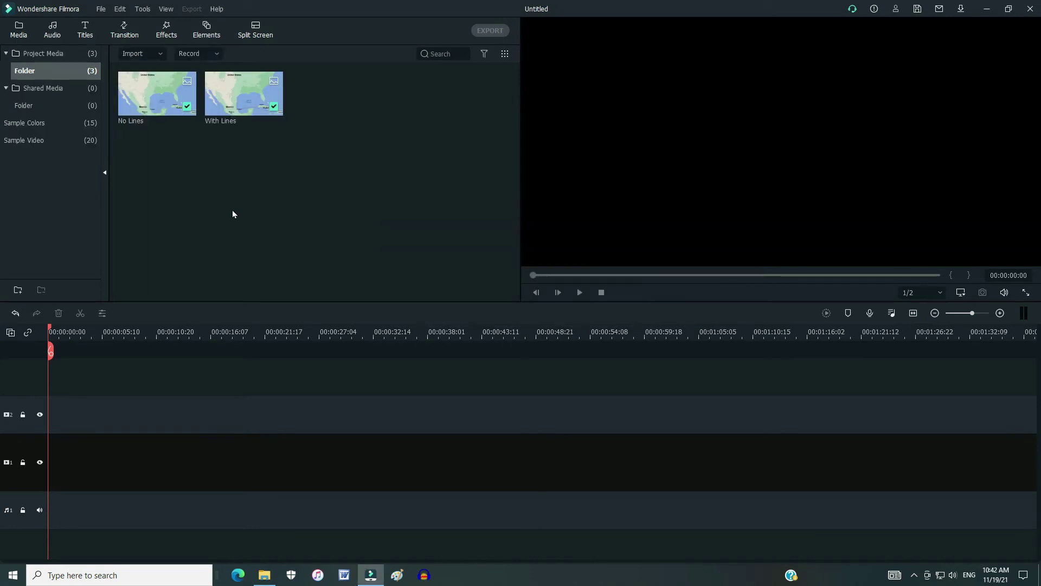
{"action": "left_click", "coordinate": [191, 216]}
{"action": "left_click_drag", "start_coordinate": [327, 96], "coordinate": [51, 470]}
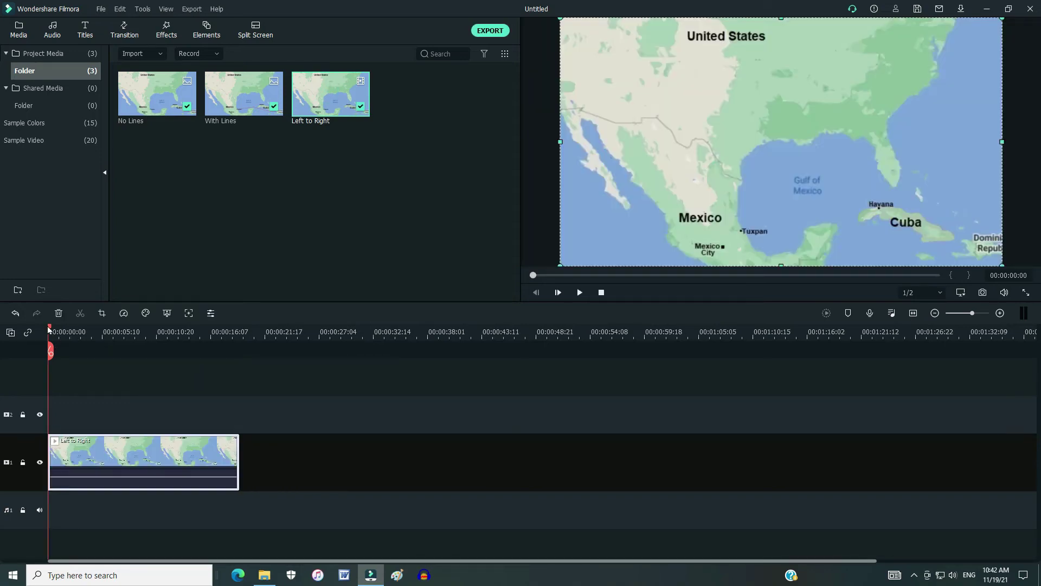
Split the Left to Right clip at 00:00:07:17 and delete the part before the cut.
{"action": "left_click_drag", "start_coordinate": [50, 328], "coordinate": [132, 344]}
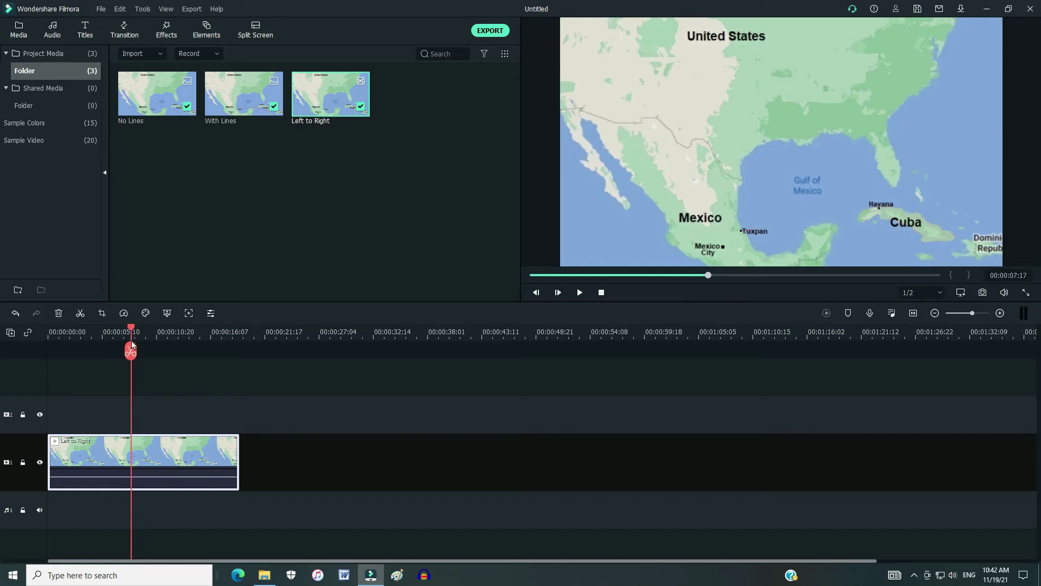
{"action": "left_click", "coordinate": [131, 351]}
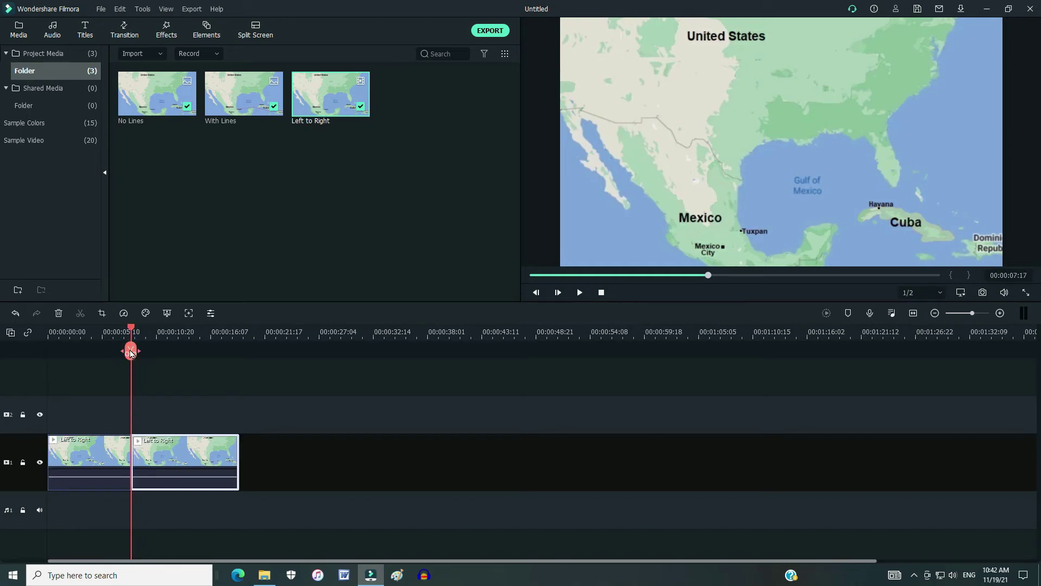
{"action": "left_click", "coordinate": [77, 472]}
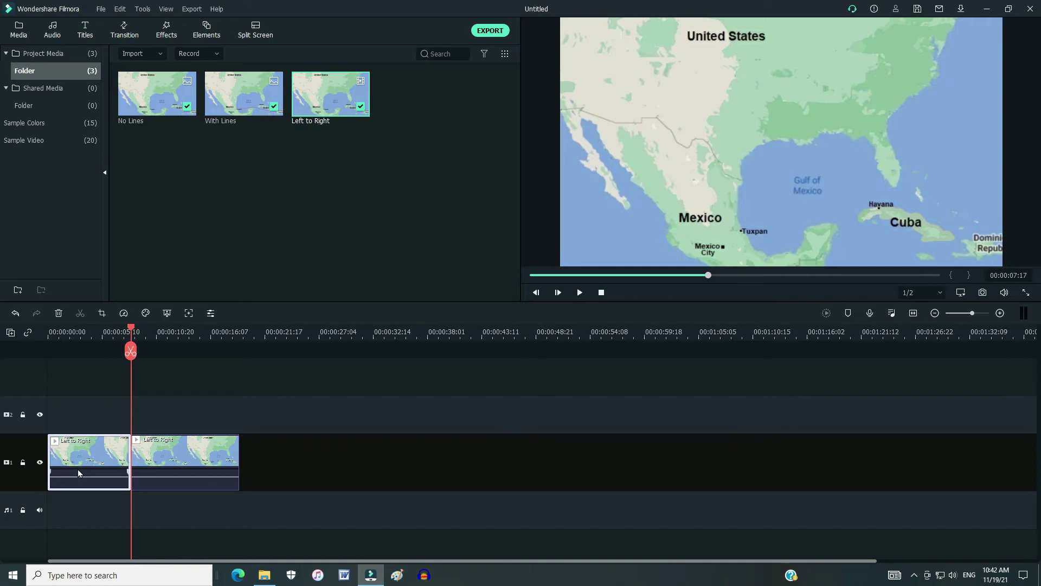
{"action": "key", "text": "Delete"}
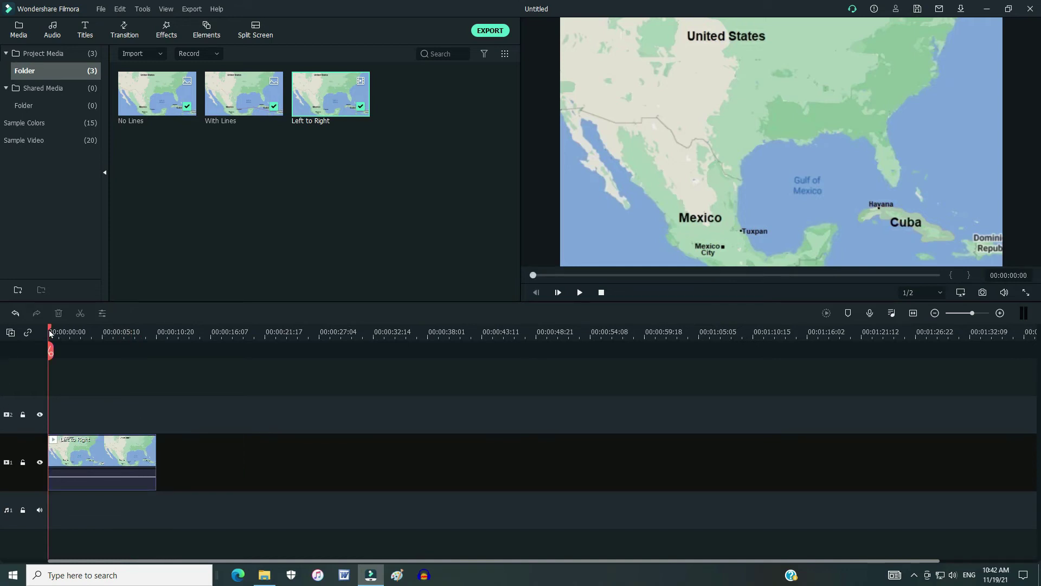
Split the remaining clip at 00:00:03:13, delete everything after the cut, and play the trimmed clip from the start.
{"action": "left_click_drag", "start_coordinate": [50, 329], "coordinate": [86, 337]}
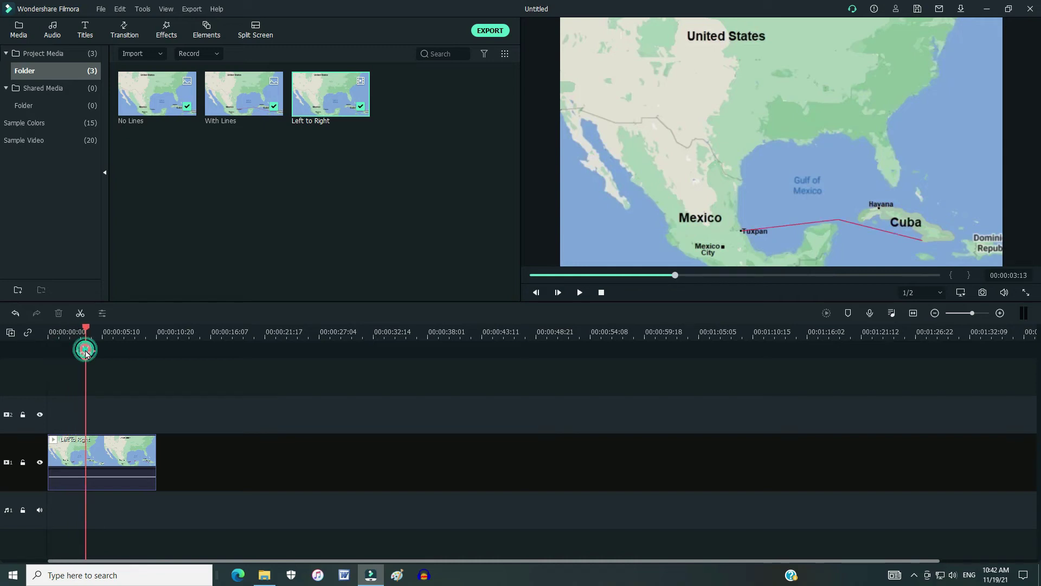
{"action": "left_click", "coordinate": [85, 352]}
{"action": "key", "text": "Delete"}
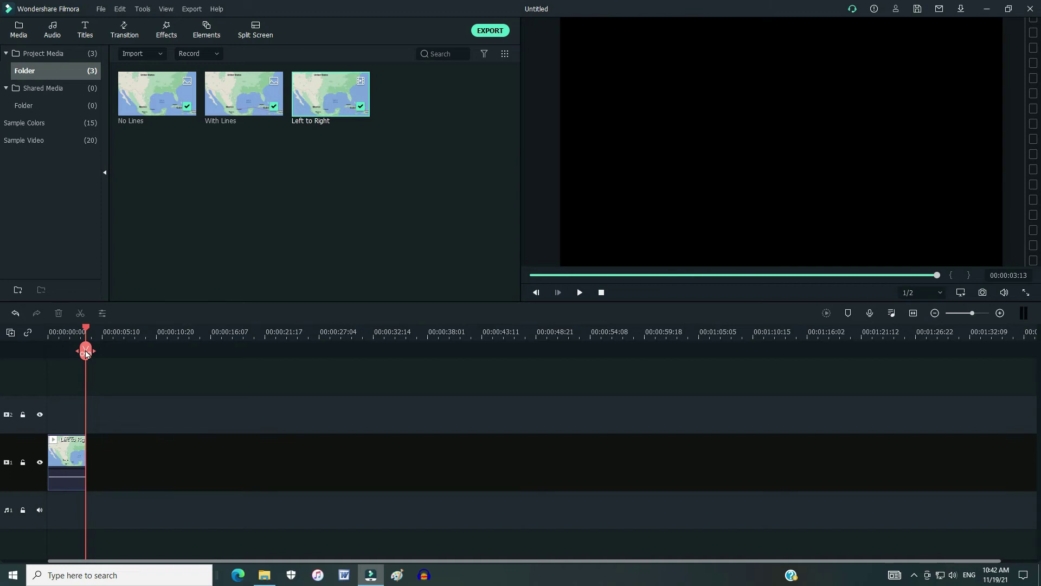
{"action": "key", "text": "Home"}
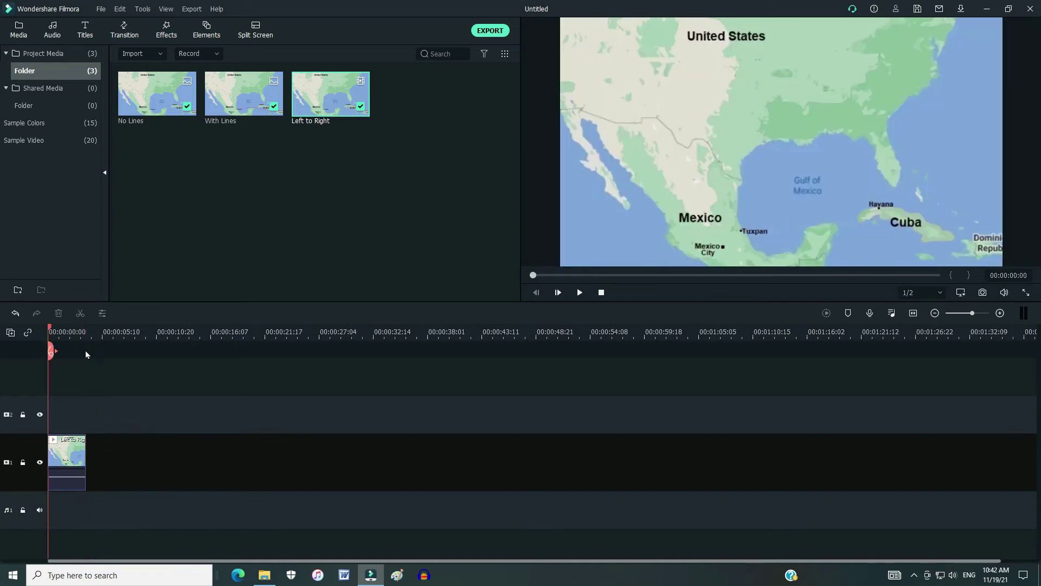
{"action": "key", "text": "space"}
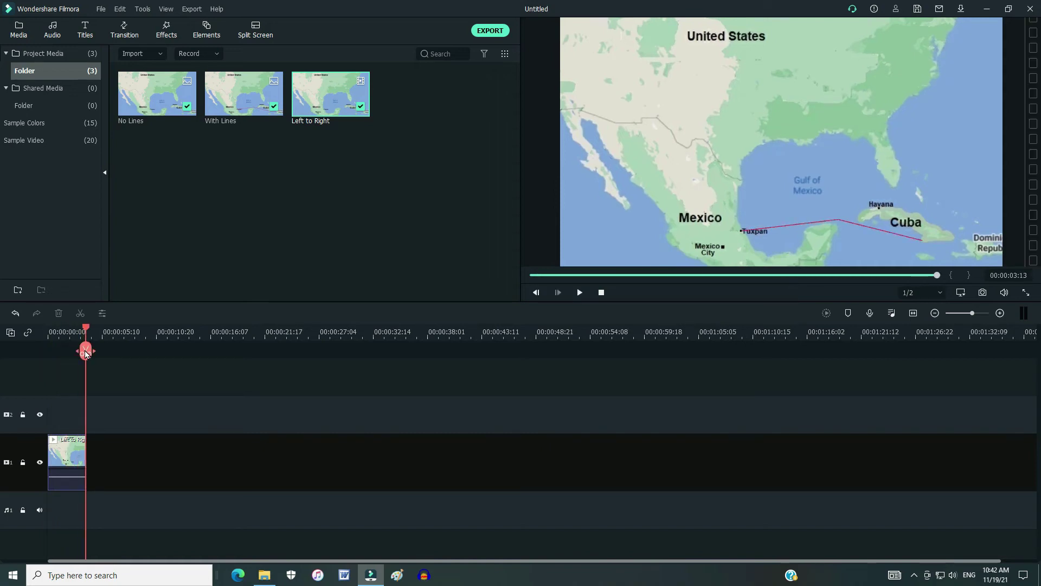
Slow the trimmed Left to Right clip to 0.67x speed and play it back.
{"action": "key", "text": "Home"}
{"action": "right_click", "coordinate": [71, 456]}
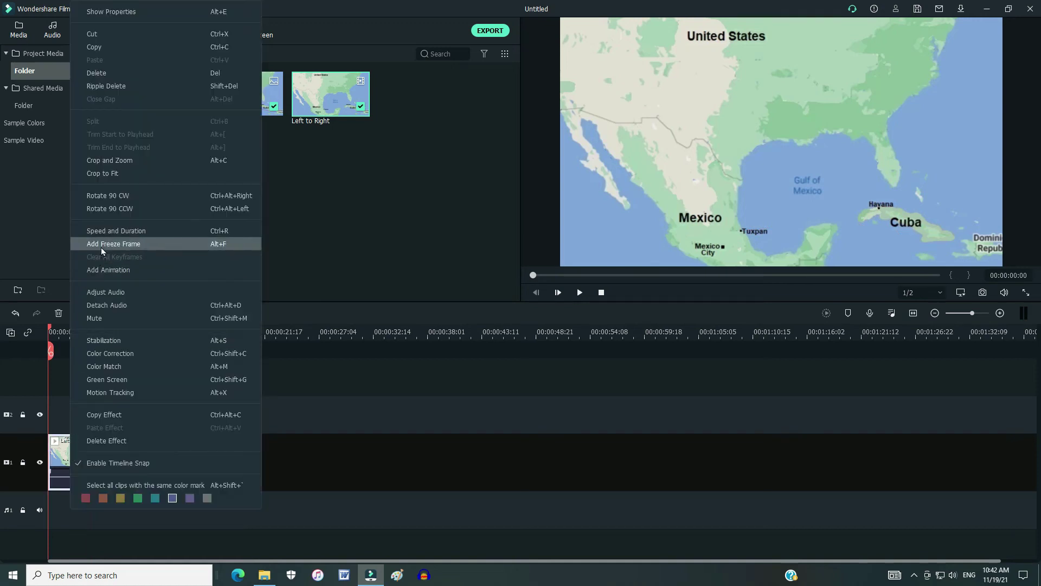
{"action": "left_click", "coordinate": [108, 235]}
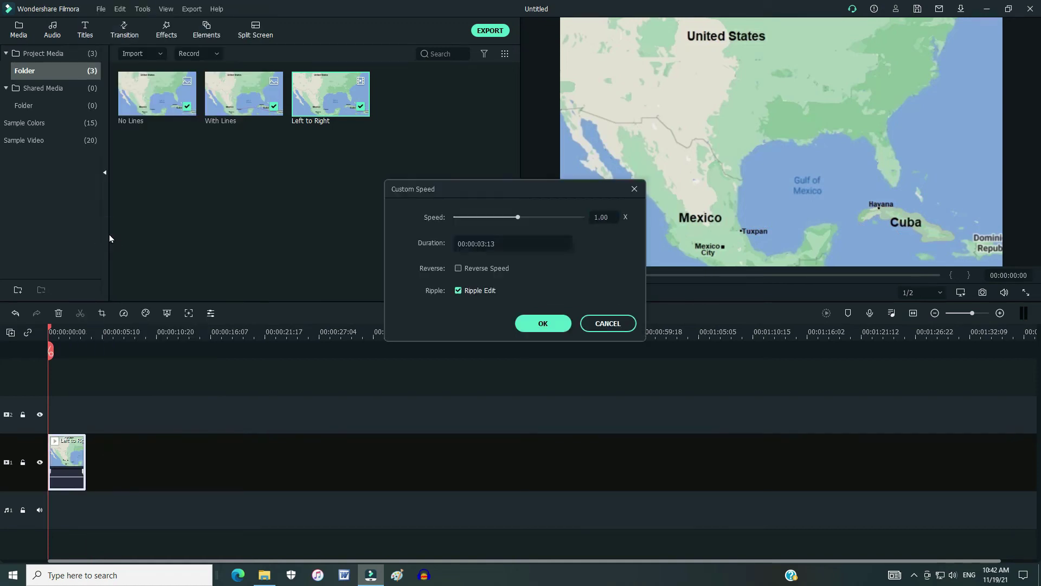
{"action": "left_click_drag", "start_coordinate": [518, 218], "coordinate": [498, 218]}
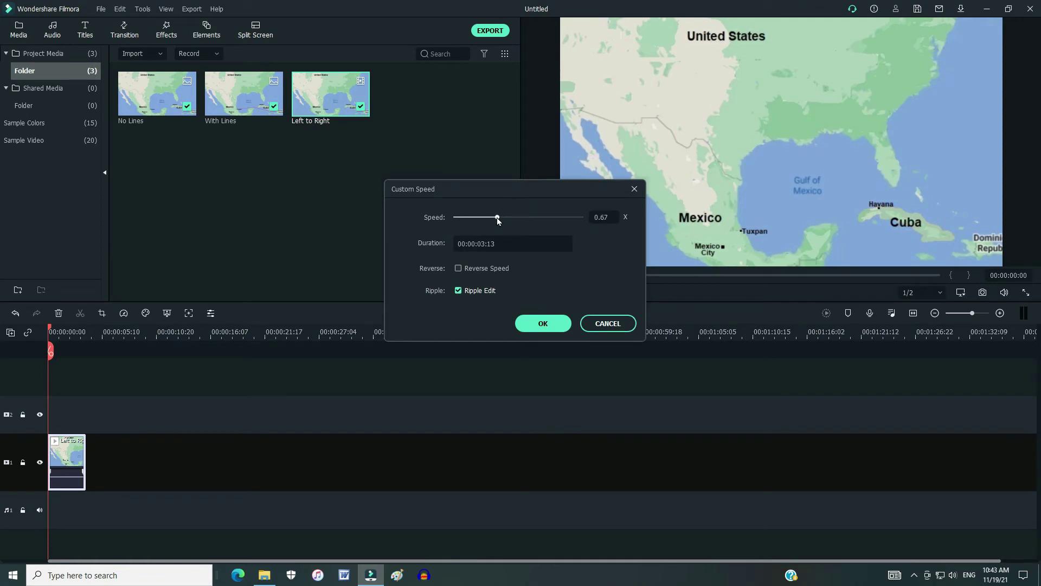
{"action": "left_click", "coordinate": [542, 324]}
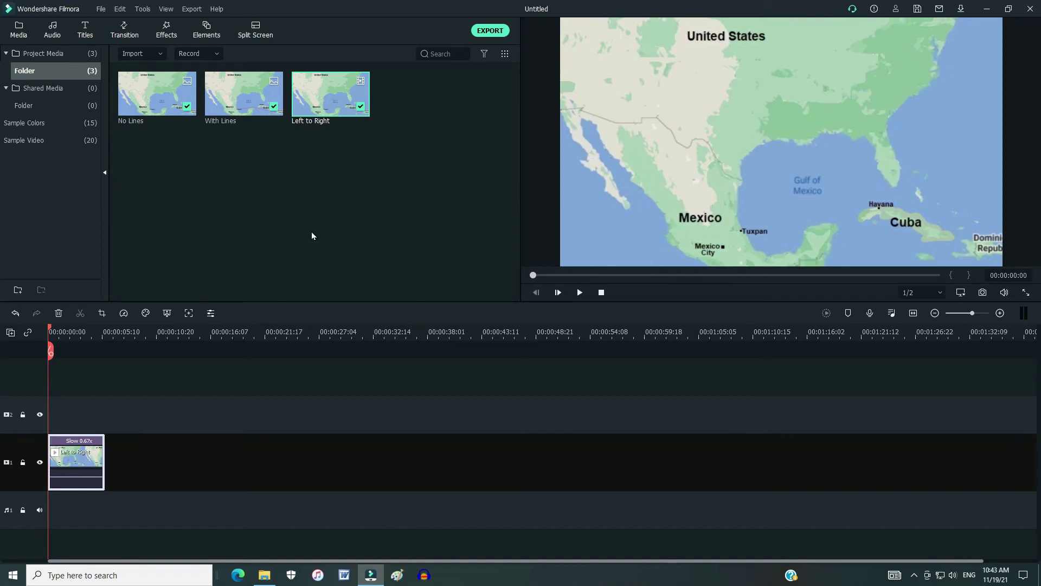
{"action": "key", "text": "space"}
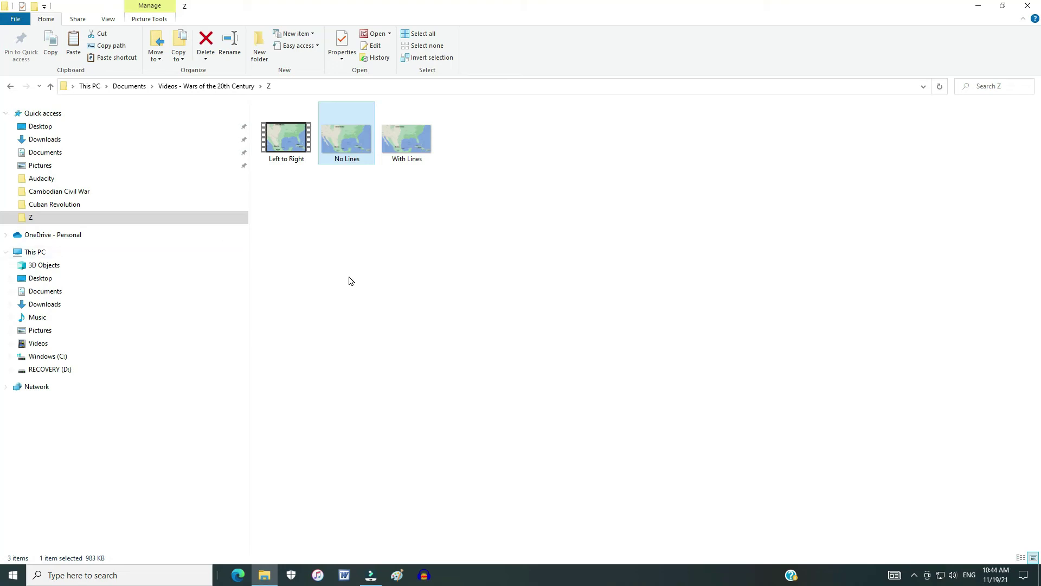
Open the No Lines image from the Z folder in Paint.
{"action": "left_click", "coordinate": [328, 285]}
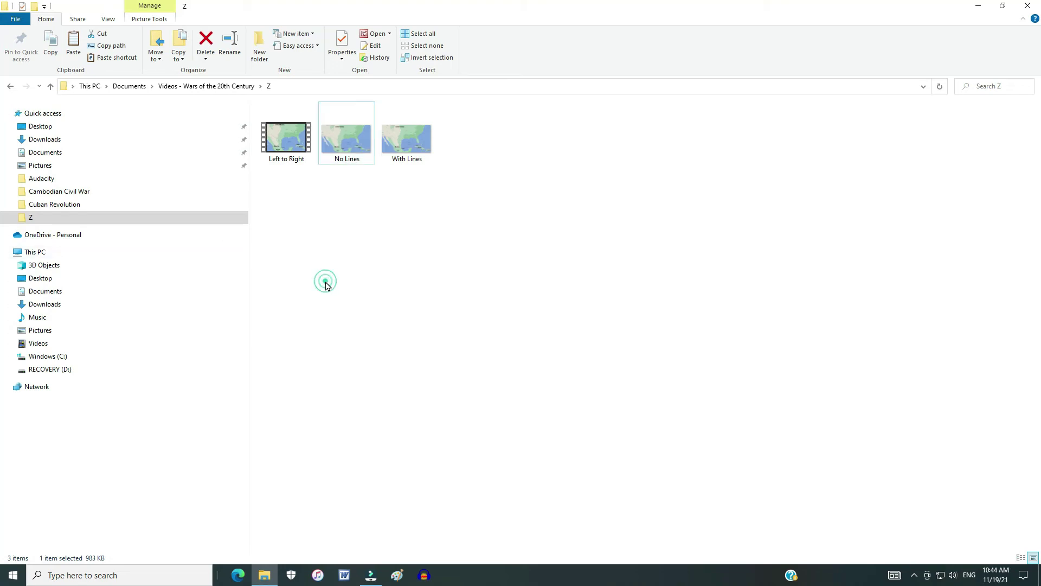
{"action": "left_click", "coordinate": [346, 157]}
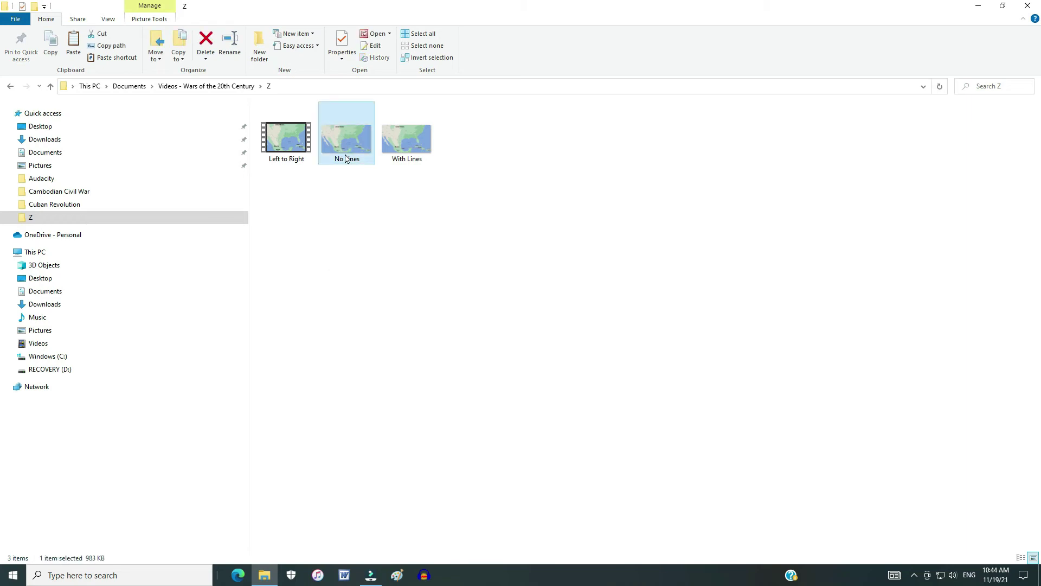
{"action": "right_click", "coordinate": [345, 158]}
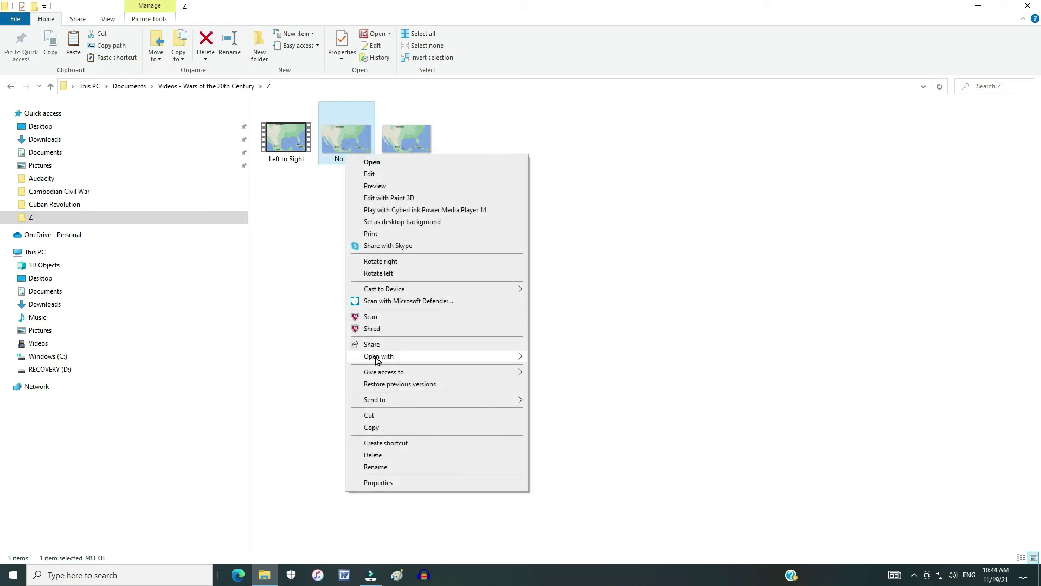
{"action": "mouse_move", "coordinate": [378, 360]}
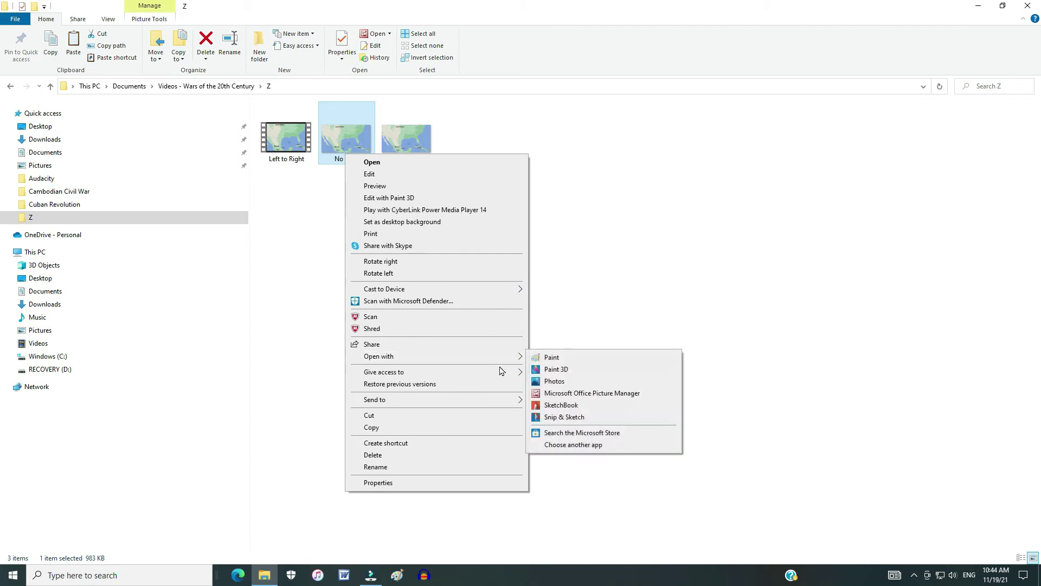
{"action": "left_click", "coordinate": [552, 362]}
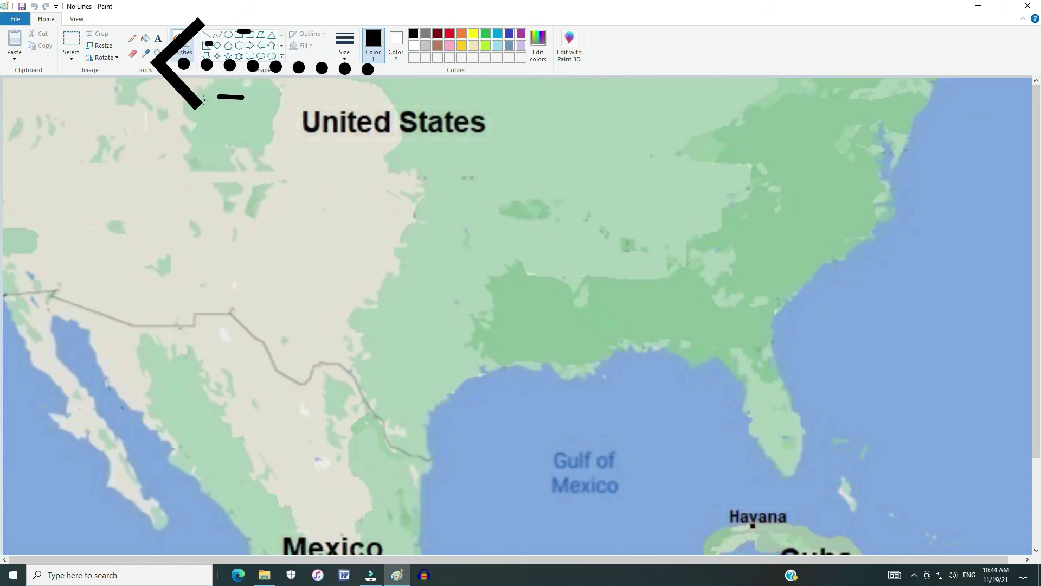
Flip the No Lines map image horizontally and save it under the same name.
{"action": "left_click", "coordinate": [116, 58]}
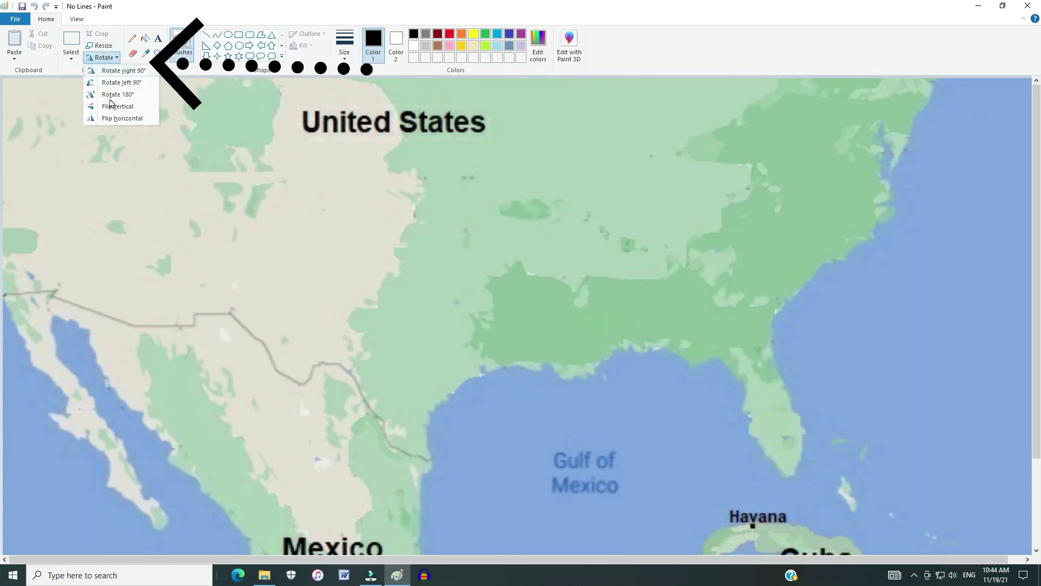
{"action": "left_click", "coordinate": [112, 118]}
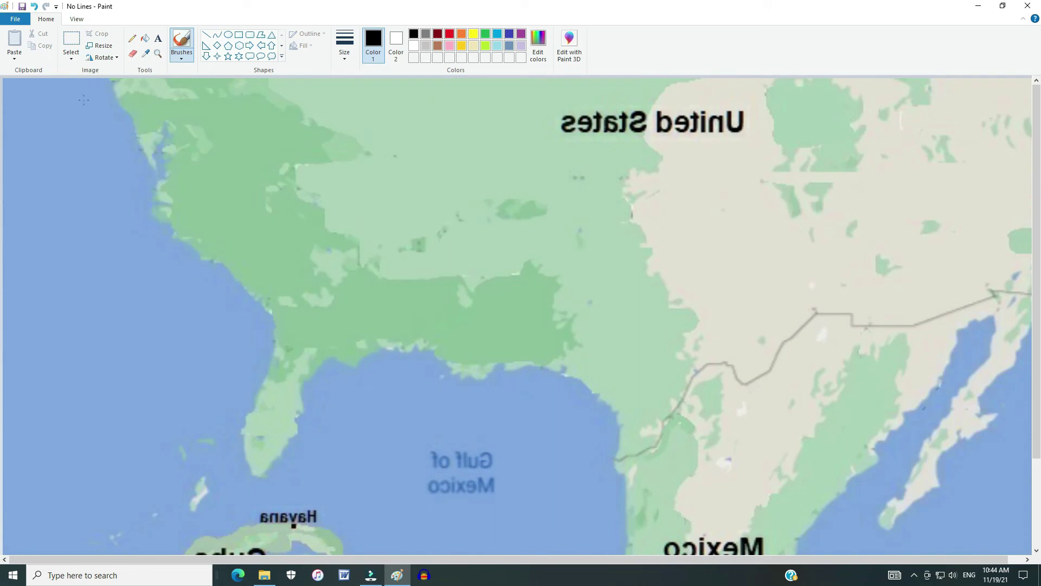
{"action": "left_click", "coordinate": [16, 22]}
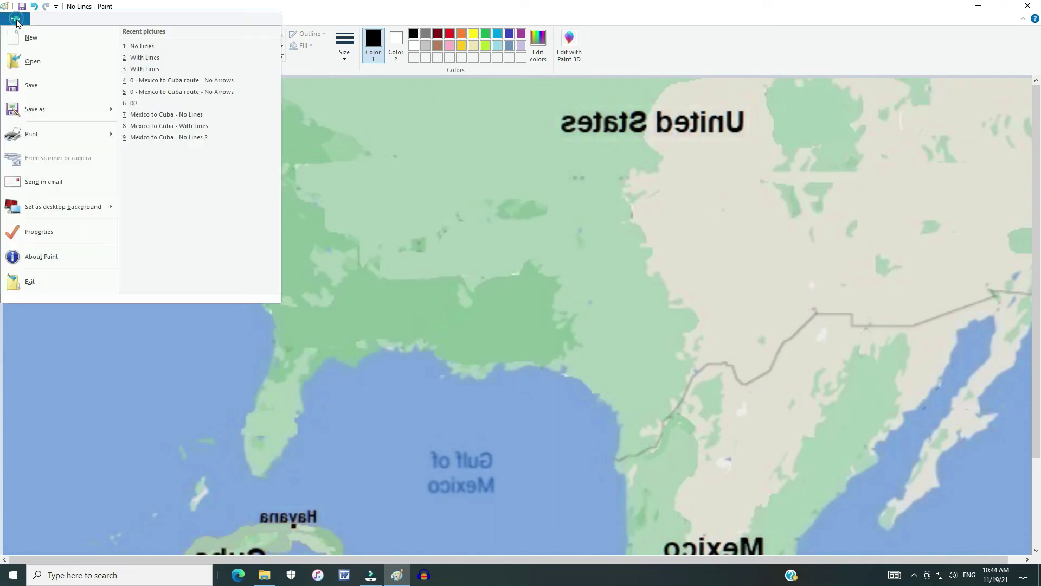
{"action": "left_click", "coordinate": [33, 87]}
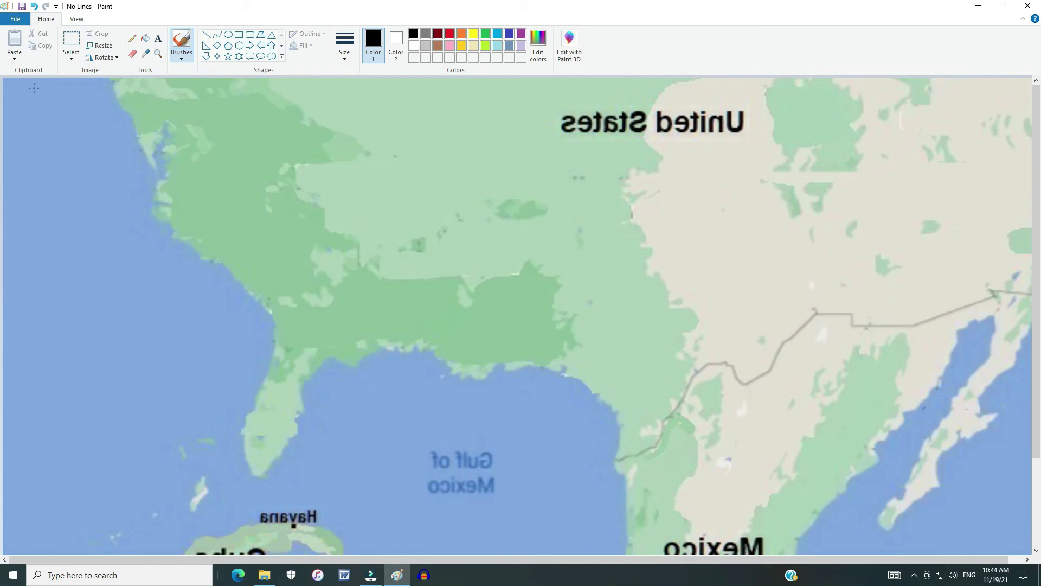
Return to the Z folder in File Explorer and open the With Lines image in Paint.
{"action": "key", "text": "alt+Tab"}
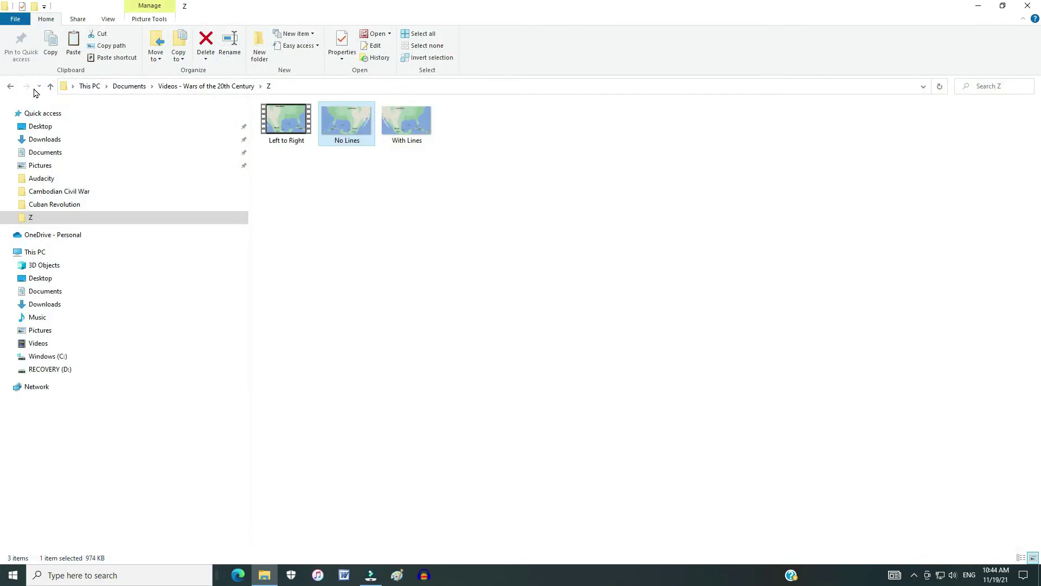
{"action": "left_click", "coordinate": [405, 138]}
{"action": "right_click", "coordinate": [405, 138]}
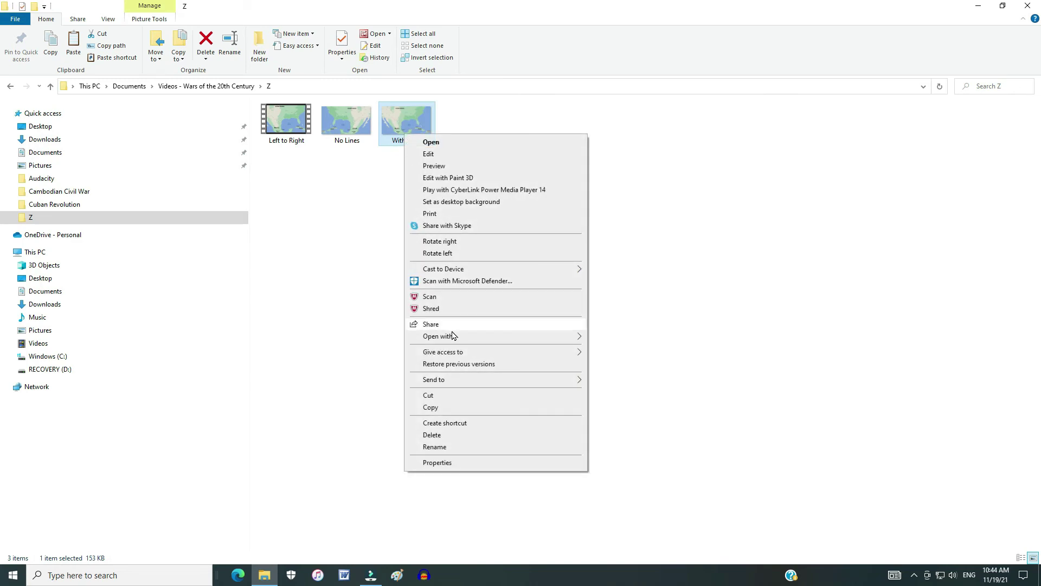
{"action": "mouse_move", "coordinate": [459, 340]}
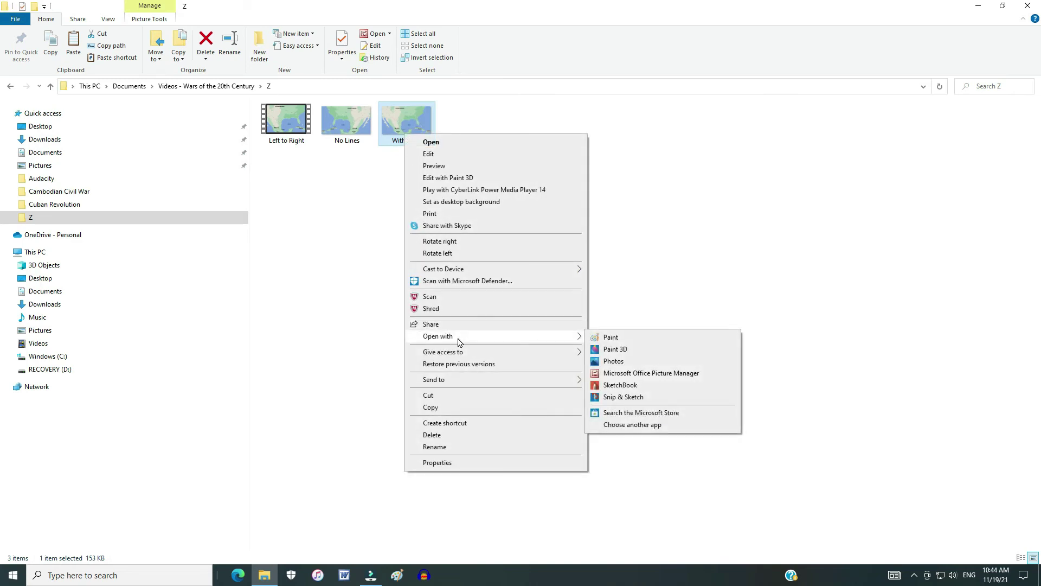
{"action": "left_click", "coordinate": [618, 341]}
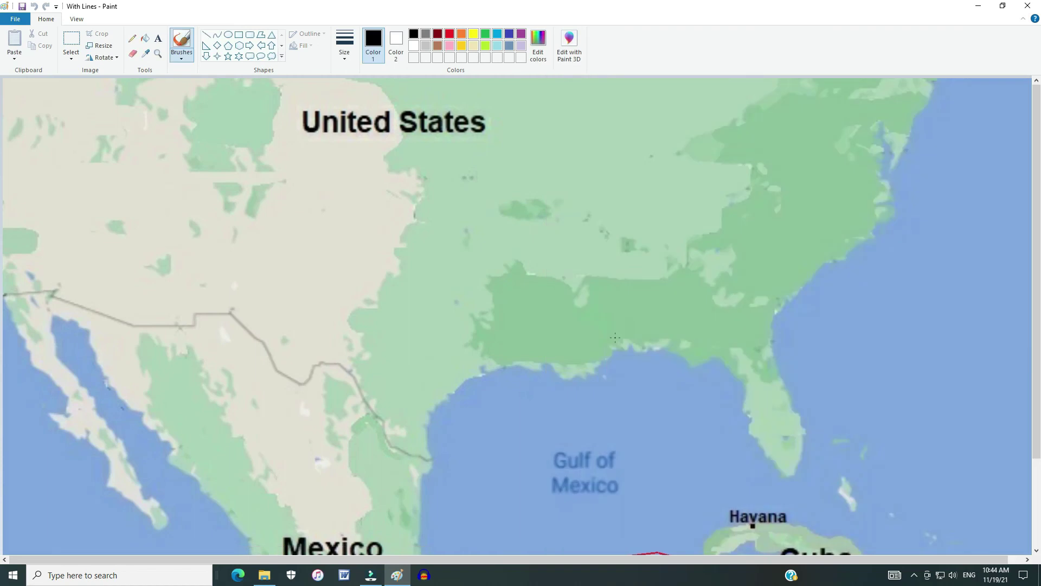
Flip the With Lines map image horizontally and save it under the same name.
{"action": "left_click", "coordinate": [116, 59]}
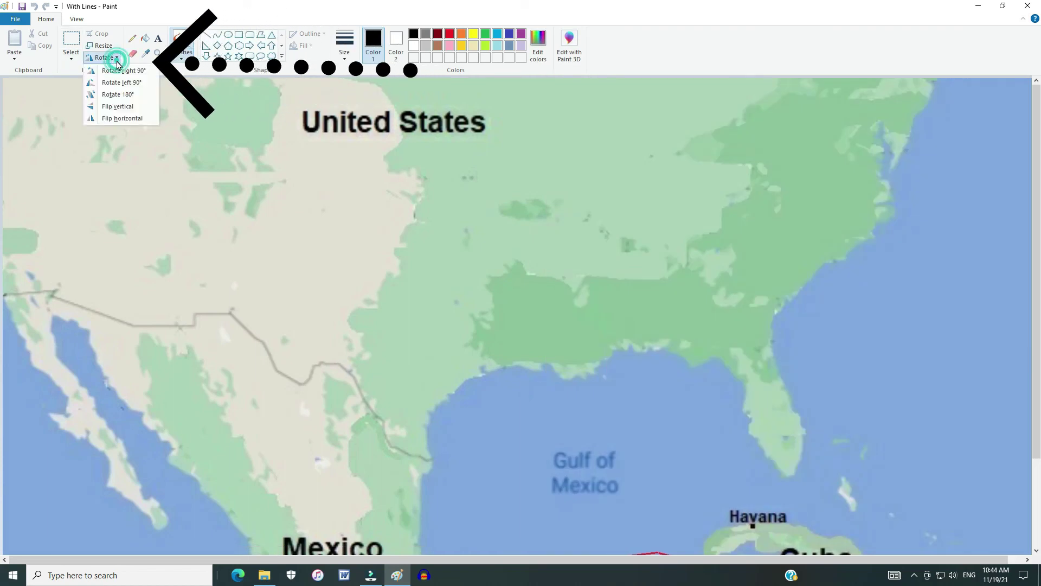
{"action": "left_click", "coordinate": [116, 119]}
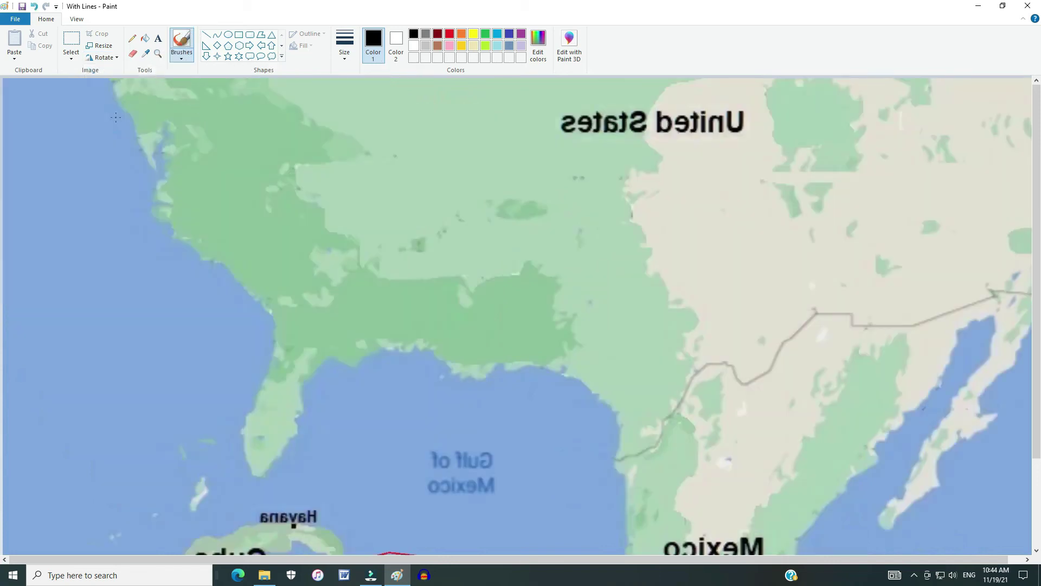
{"action": "left_click", "coordinate": [15, 19]}
{"action": "left_click", "coordinate": [39, 85]}
Switch to the empty Filmora project and import the flipped No Lines and With Lines images from the Z folder.
{"action": "key", "text": "alt+Tab"}
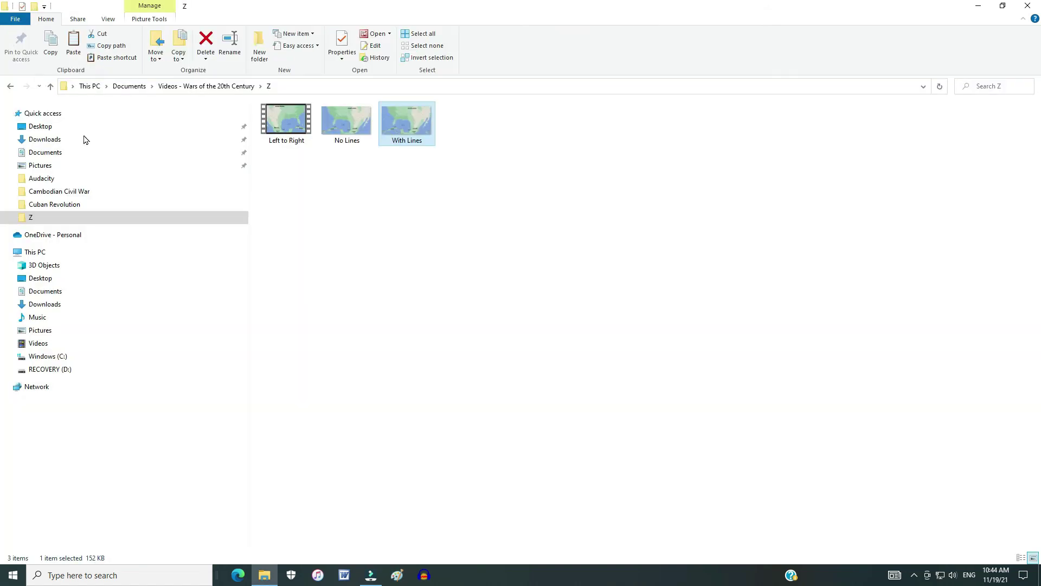
{"action": "key", "text": "alt+Tab"}
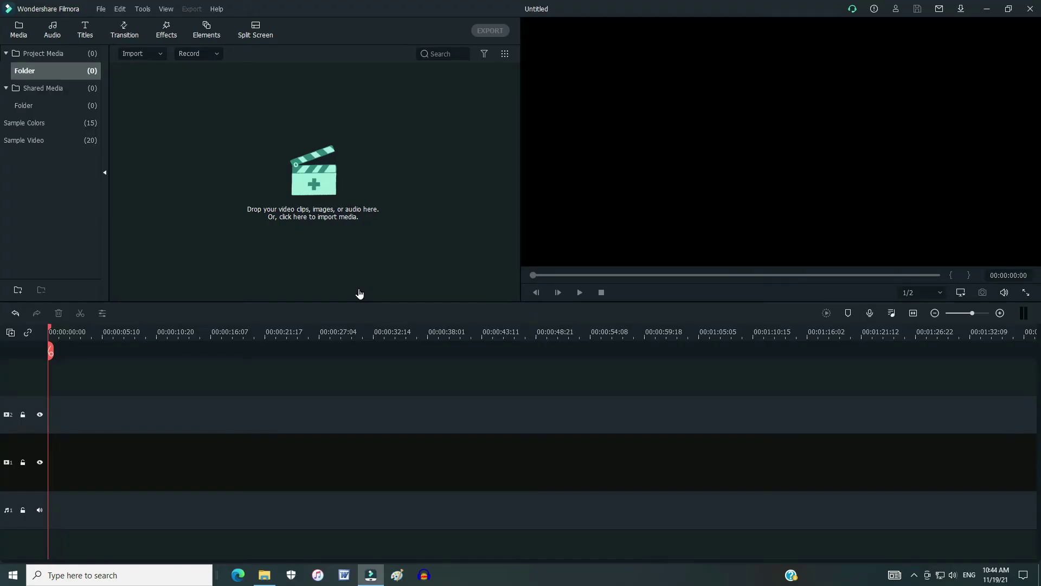
{"action": "double_click", "coordinate": [342, 260]}
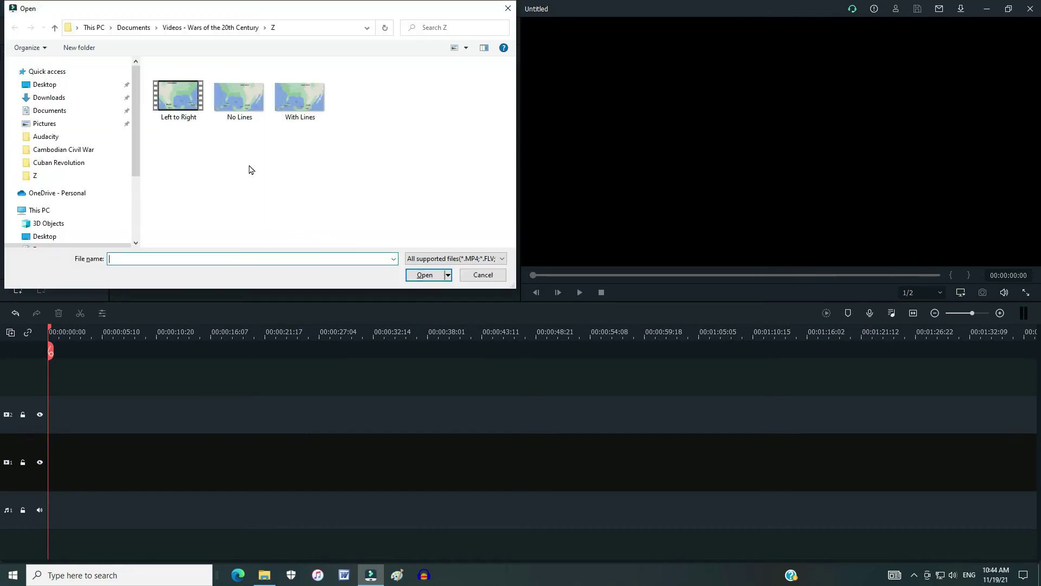
{"action": "left_click", "coordinate": [232, 102]}
{"action": "left_click", "coordinate": [296, 110], "text": "ctrl"}
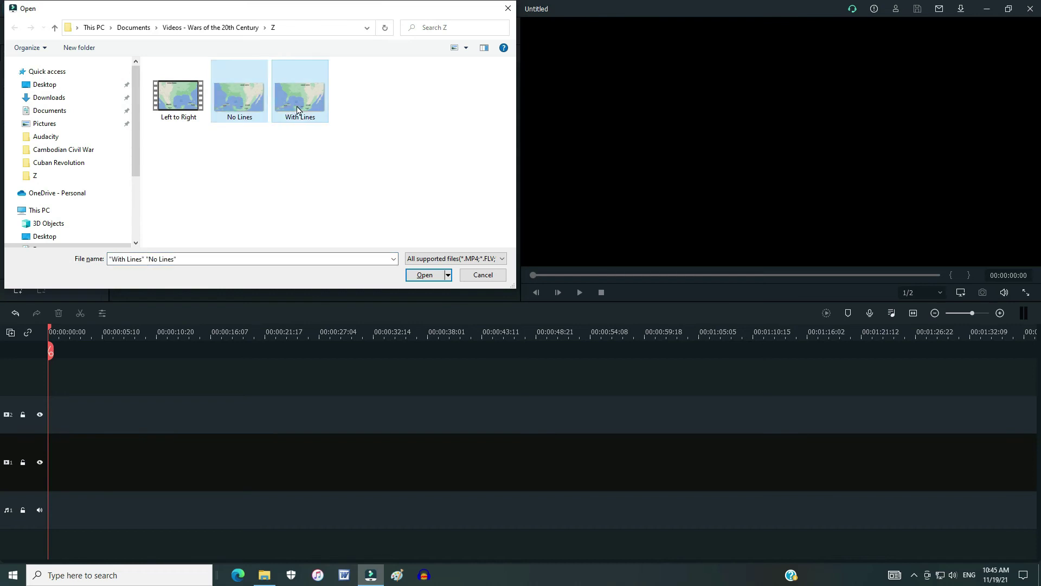
{"action": "left_click", "coordinate": [425, 274]}
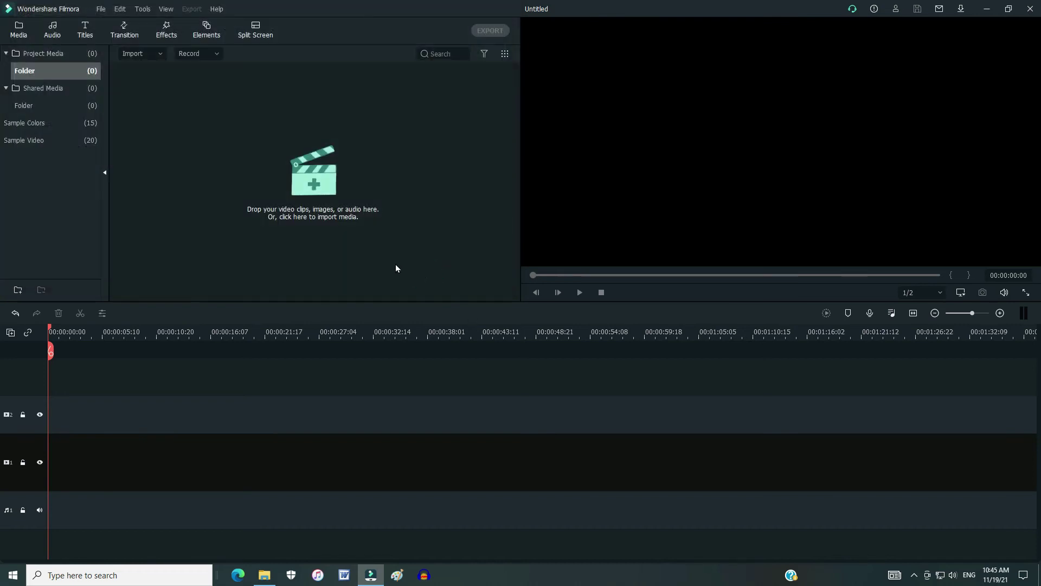
Place the flipped No Lines image at the start of video track 1.
{"action": "left_click", "coordinate": [242, 197]}
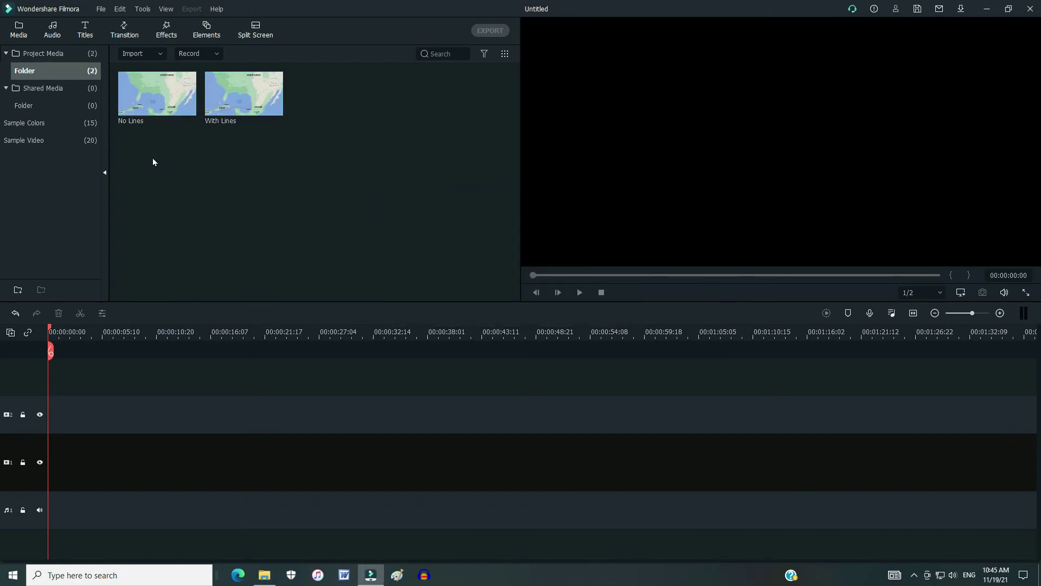
{"action": "left_click_drag", "start_coordinate": [144, 106], "coordinate": [149, 464]}
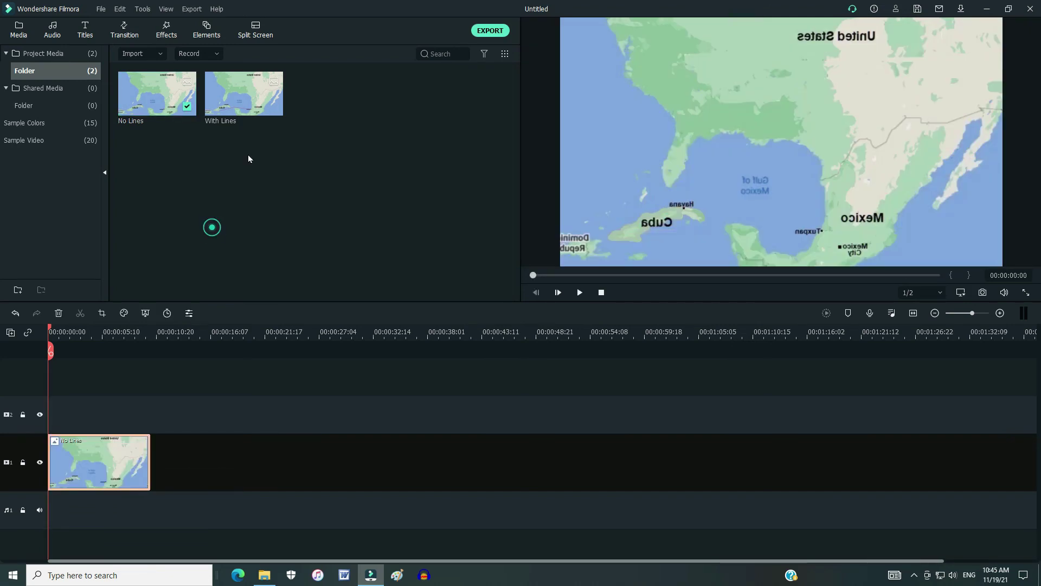
Place the flipped With Lines image directly after No Lines on video track 1 and add the Erase Slide transition between them.
{"action": "left_click_drag", "start_coordinate": [242, 94], "coordinate": [204, 448]}
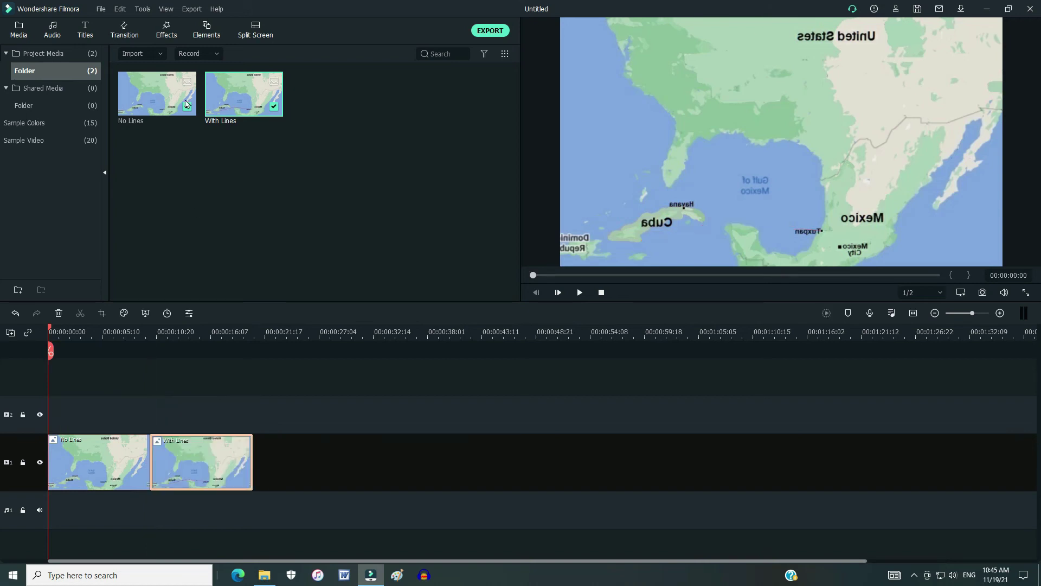
{"action": "left_click", "coordinate": [123, 26]}
{"action": "left_click_drag", "start_coordinate": [143, 103], "coordinate": [163, 443]}
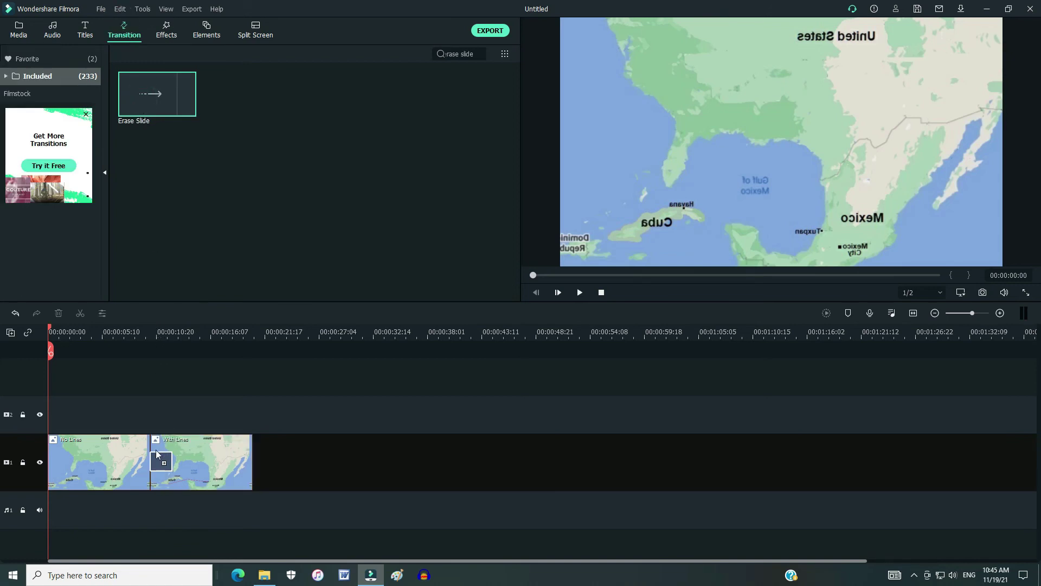
{"action": "left_click_drag", "start_coordinate": [149, 455], "coordinate": [150, 458]}
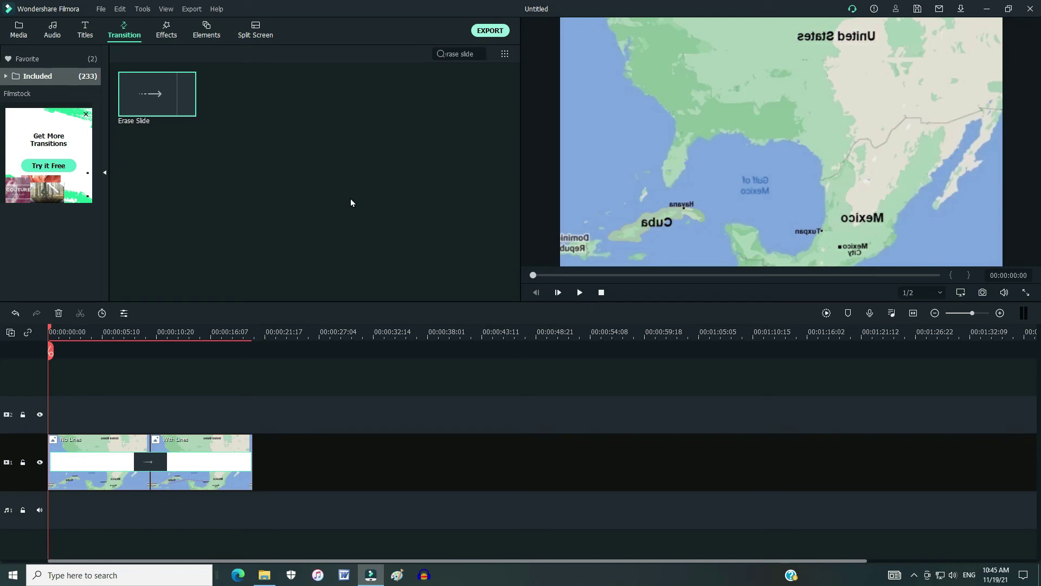
Export the flipped map animation as an MP4 named "Right to Left" and close the finished export window.
{"action": "key", "text": "ctrl+e"}
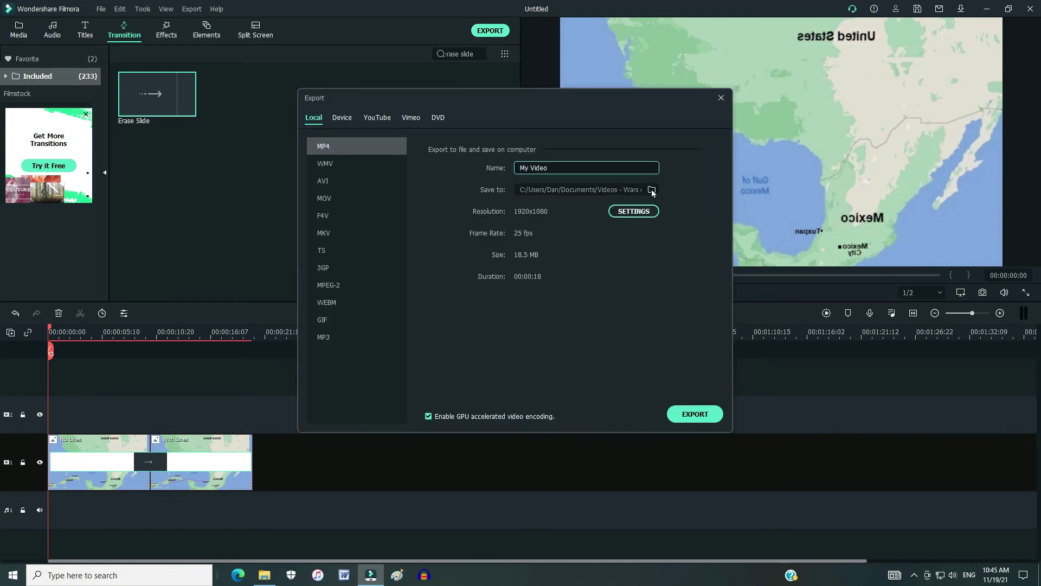
{"action": "key", "text": "ctrl+a"}
{"action": "type", "text": "R"}
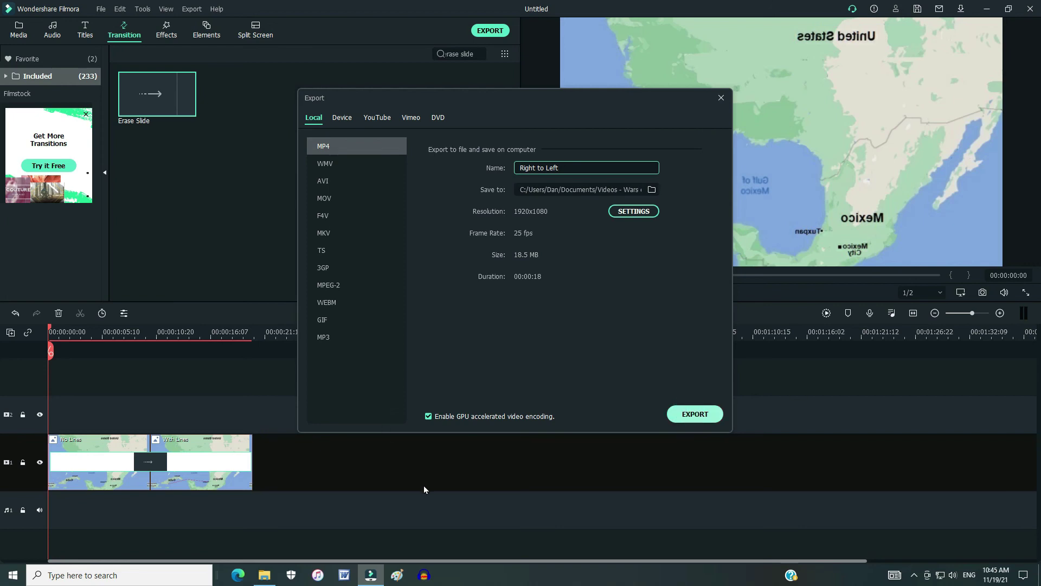
{"action": "key", "text": "Escape"}
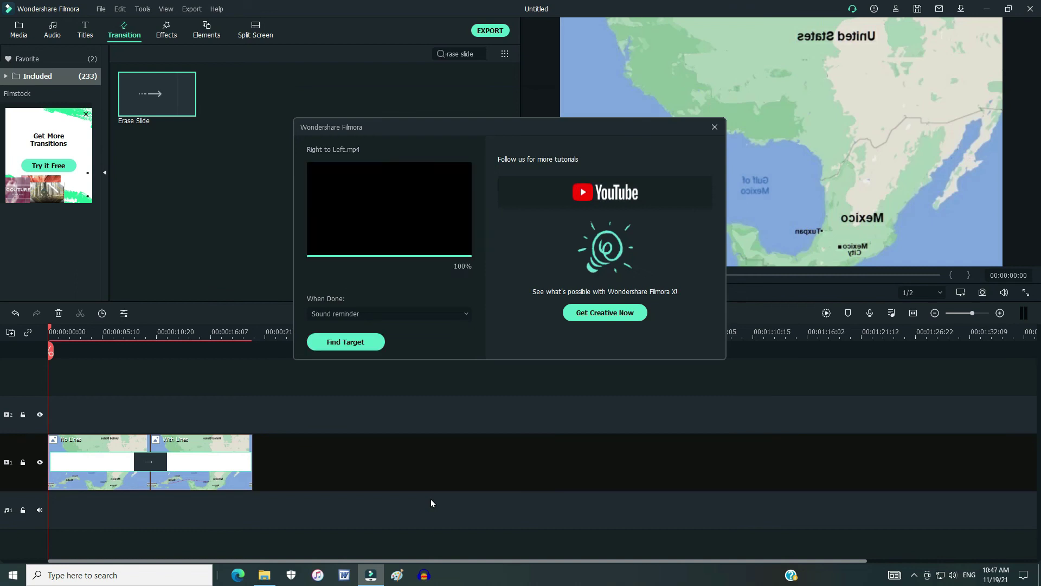
{"action": "left_click", "coordinate": [715, 128]}
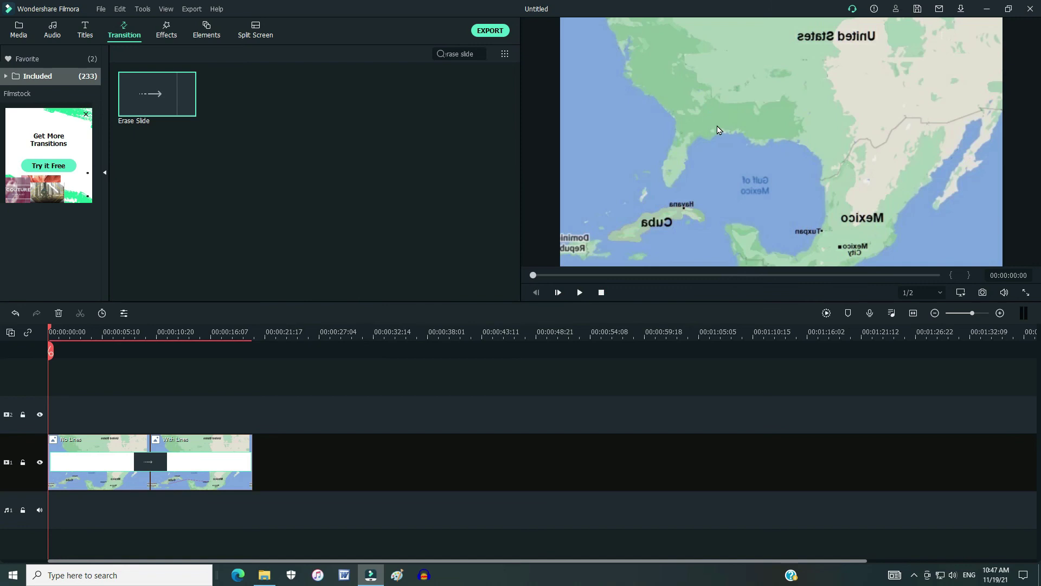
Delete both the No Lines and With Lines clips from video track 1.
{"action": "left_click", "coordinate": [197, 485]}
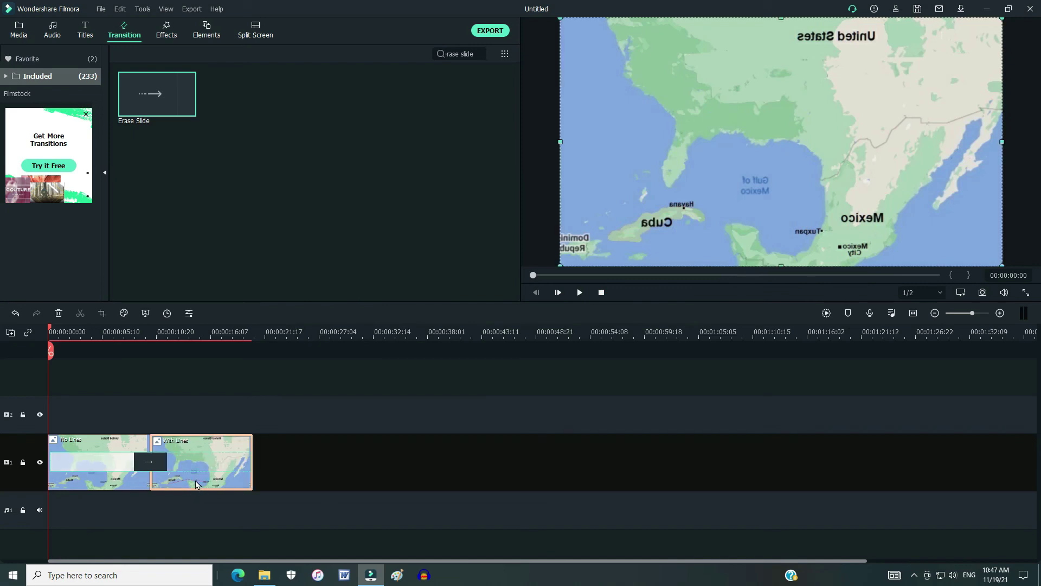
{"action": "left_click", "coordinate": [126, 484], "text": "ctrl"}
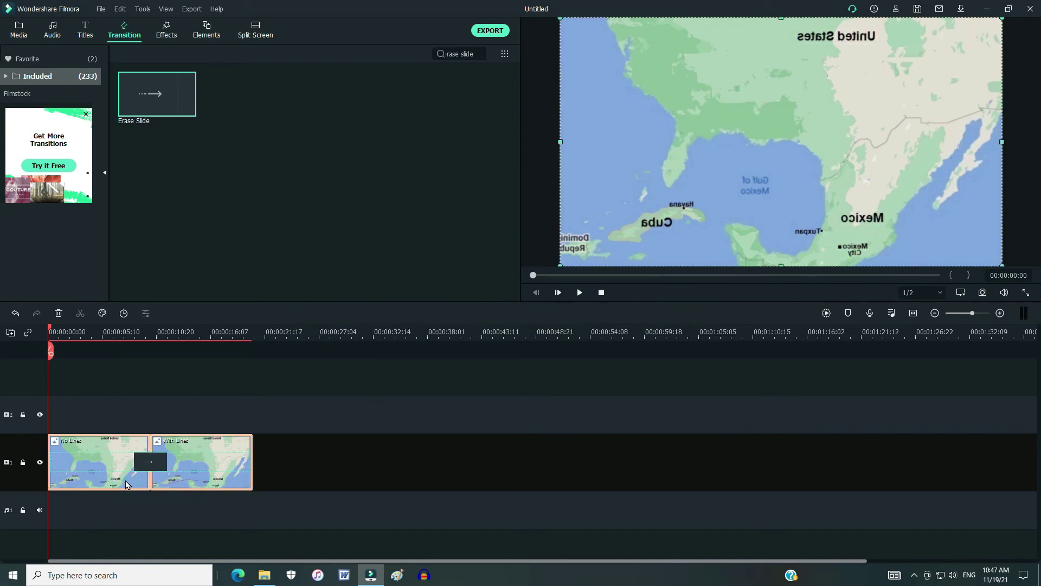
{"action": "key", "text": "Delete"}
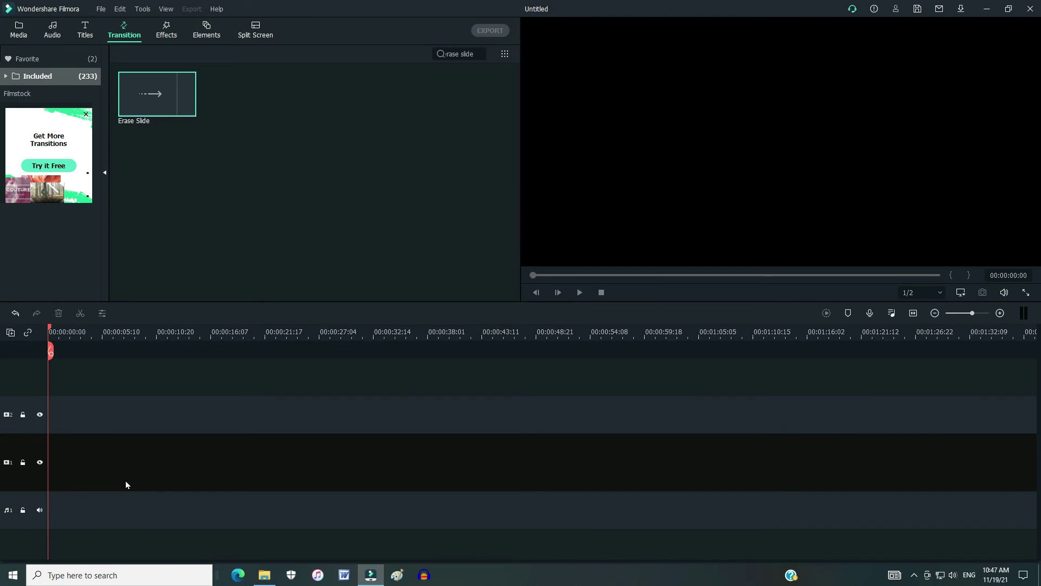
Import the Right to Left video from the Z folder and place it at the start of video track 1.
{"action": "key", "text": "ctrl+i"}
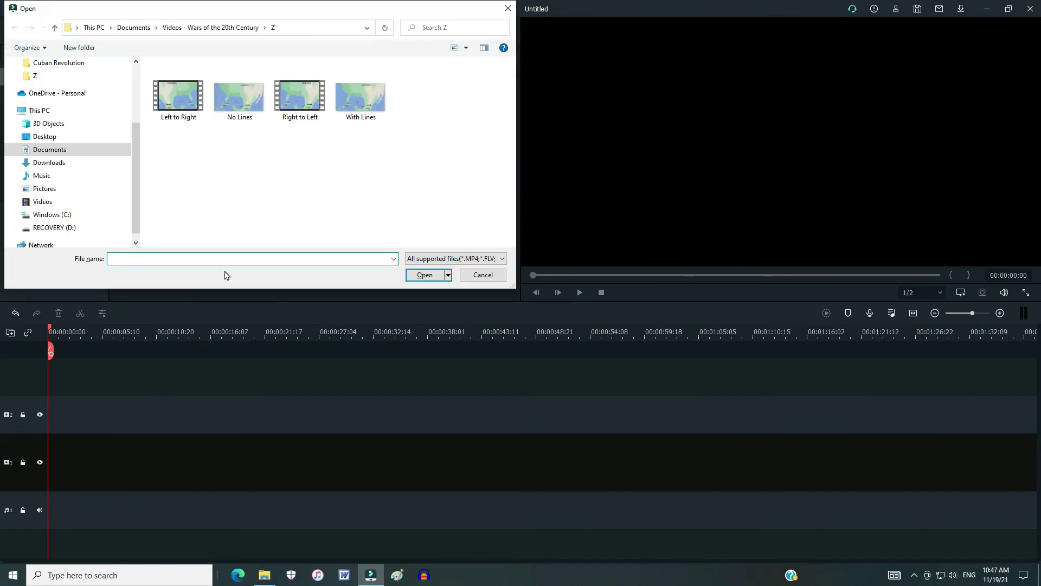
{"action": "double_click", "coordinate": [299, 95]}
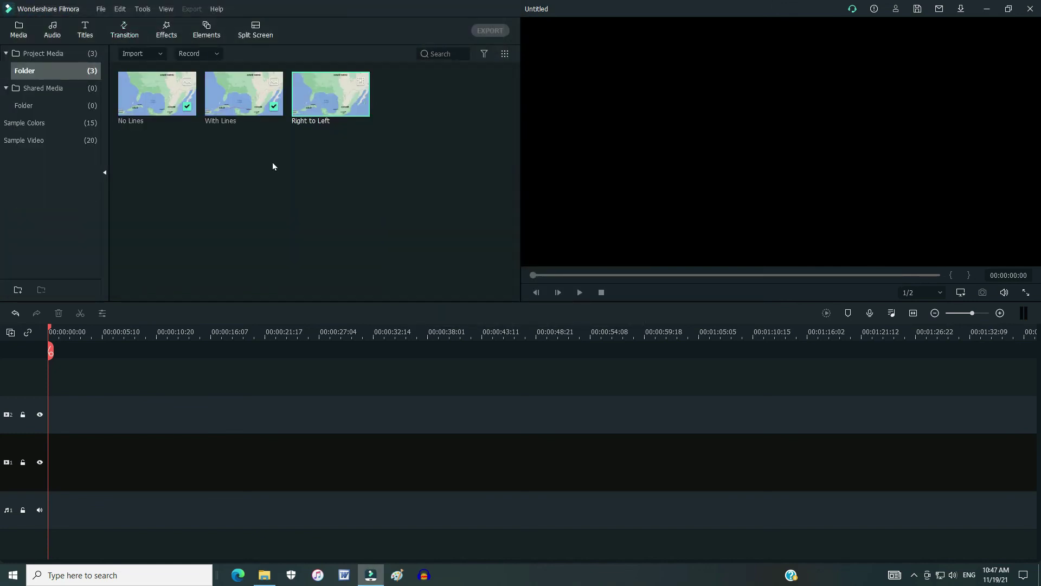
{"action": "left_click_drag", "start_coordinate": [325, 109], "coordinate": [53, 474]}
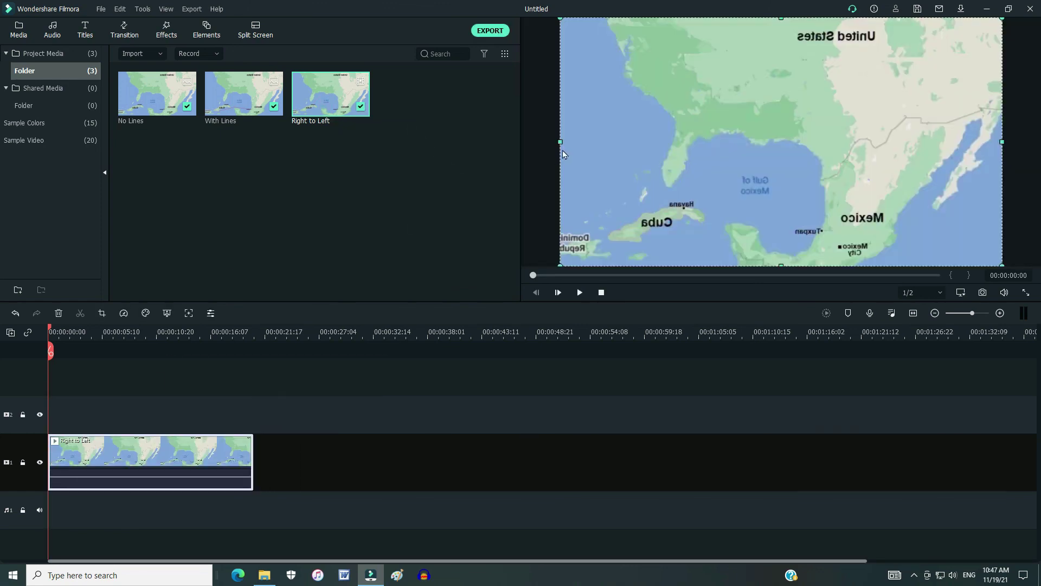
Mirror the Right to Left clip horizontally in the preview by pulling its side edges past each other until it fills the frame.
{"action": "left_click_drag", "start_coordinate": [560, 144], "coordinate": [823, 157]}
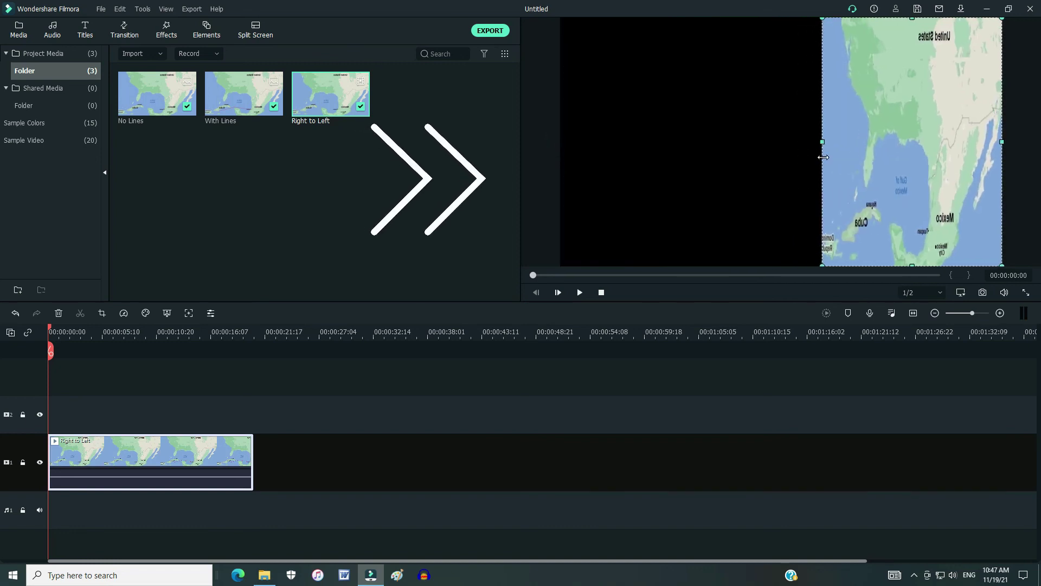
{"action": "left_click_drag", "start_coordinate": [1001, 142], "coordinate": [563, 142]}
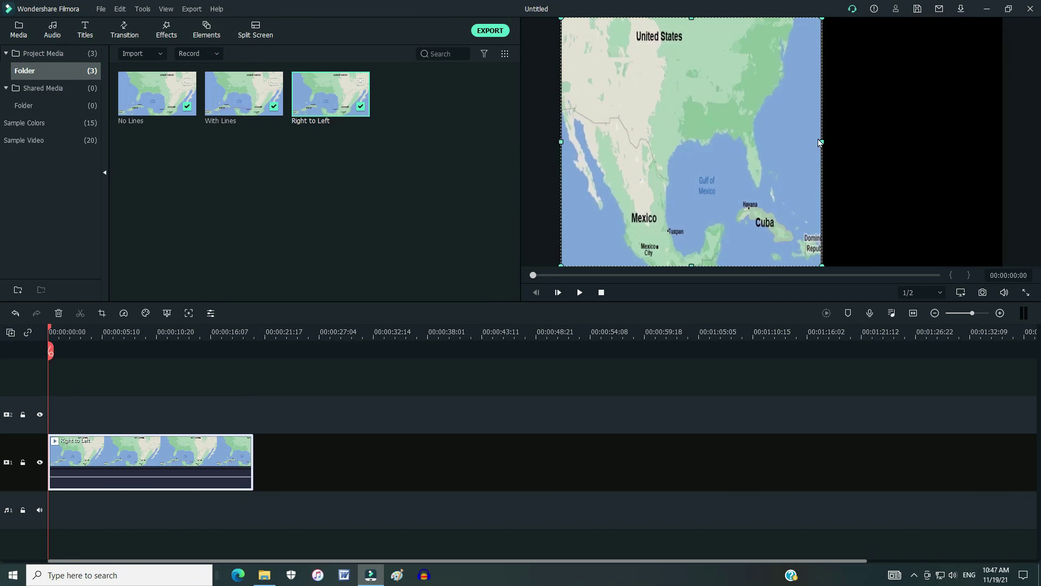
{"action": "left_click_drag", "start_coordinate": [822, 141], "coordinate": [1001, 144]}
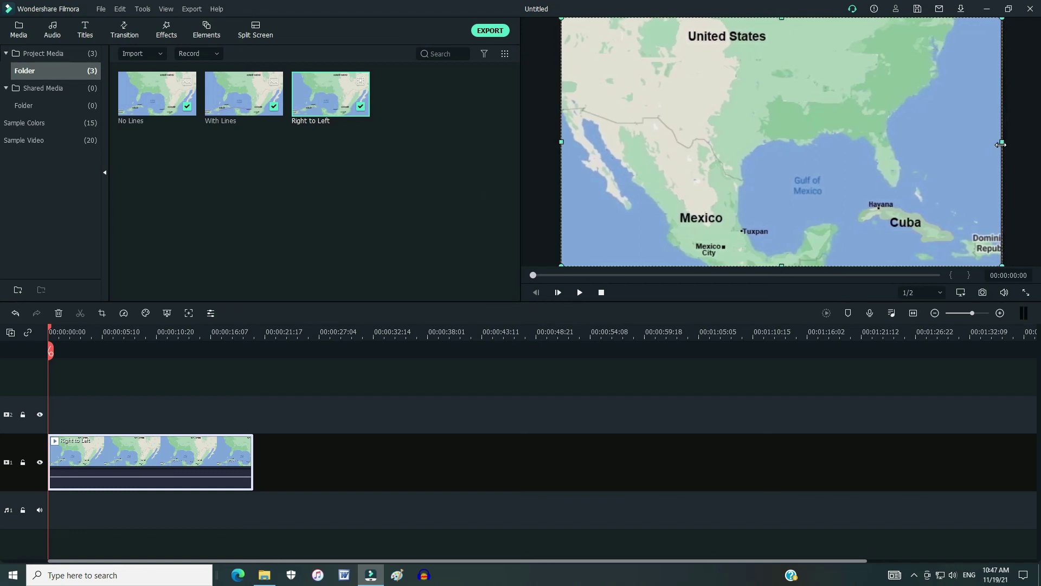
Split the Right to Left clip at 00:00:07:00 and delete the part before the cut.
{"action": "left_click_drag", "start_coordinate": [50, 329], "coordinate": [125, 333]}
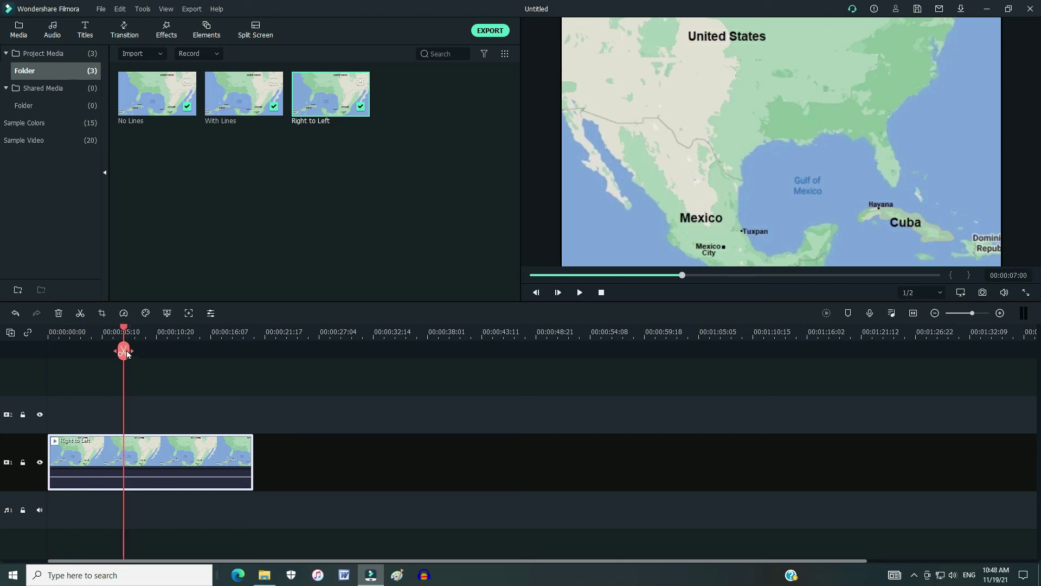
{"action": "left_click", "coordinate": [124, 350]}
{"action": "left_click", "coordinate": [90, 453]}
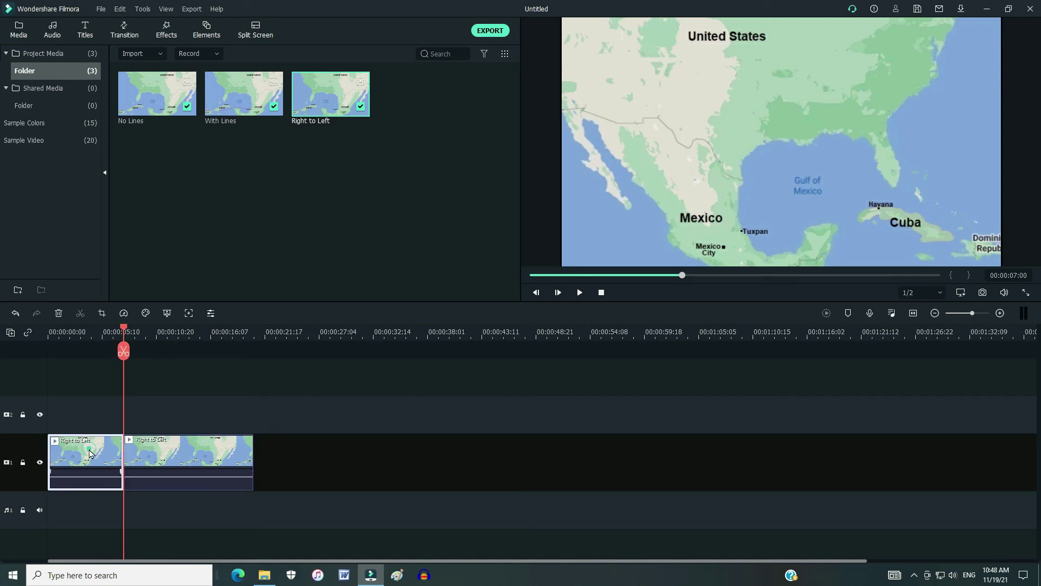
{"action": "key", "text": "Delete"}
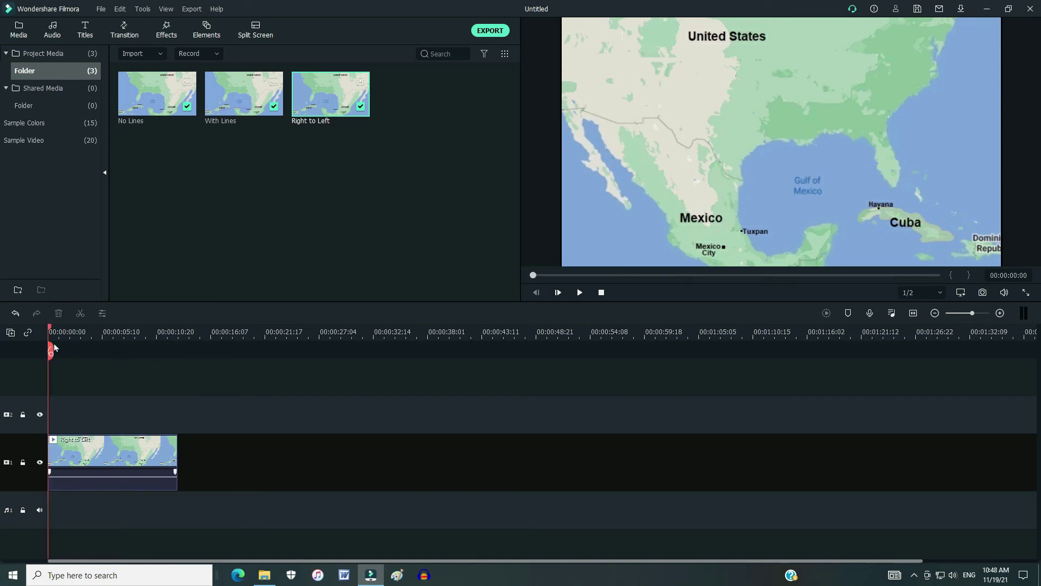
Split the remaining clip at 00:00:05:01, delete the part after the cut, and play back the trimmed animation.
{"action": "left_click_drag", "start_coordinate": [50, 329], "coordinate": [105, 336]}
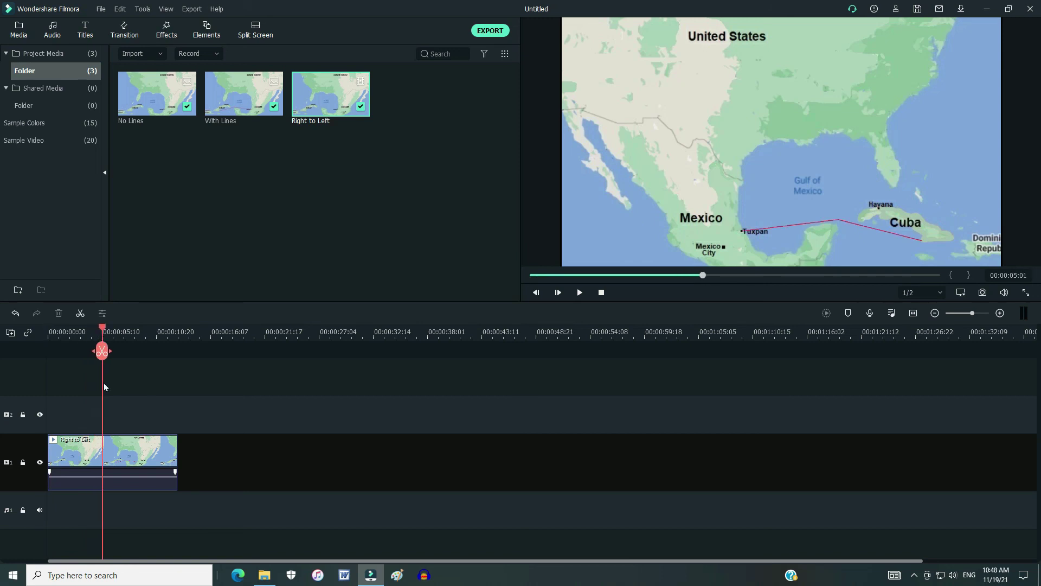
{"action": "left_click", "coordinate": [103, 352]}
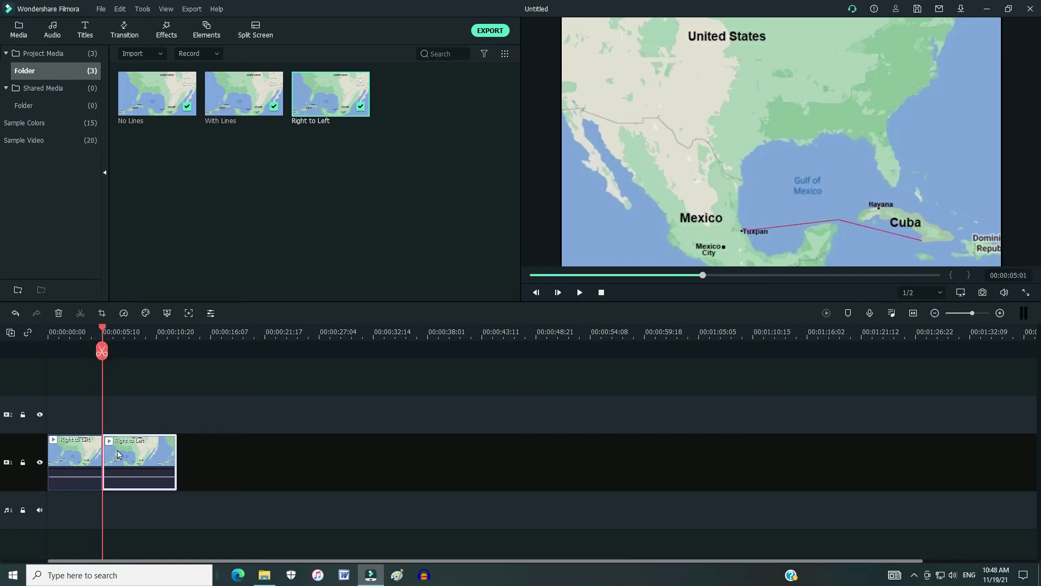
{"action": "key", "text": "Delete"}
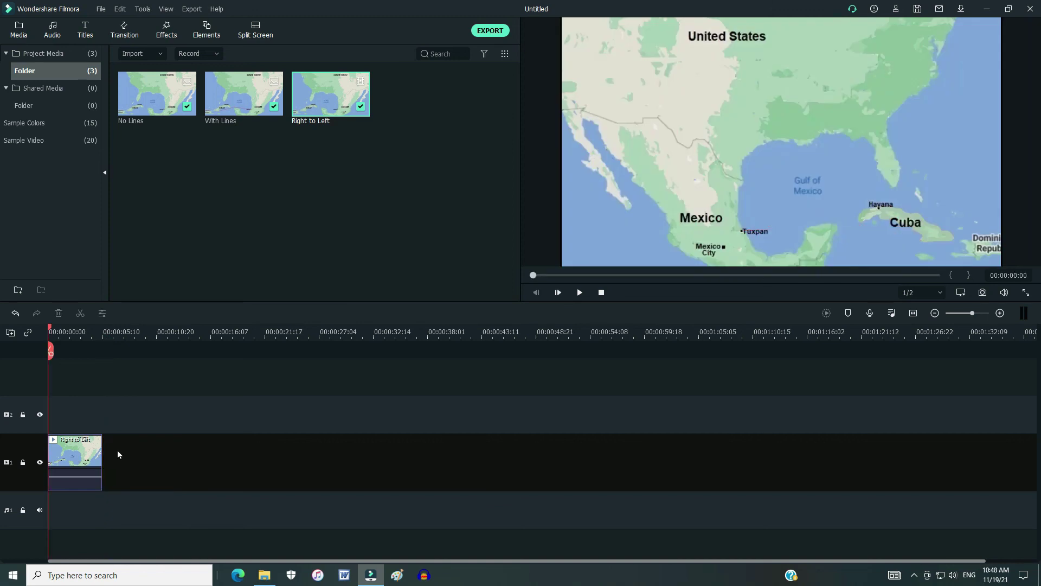
{"action": "key", "text": "space"}
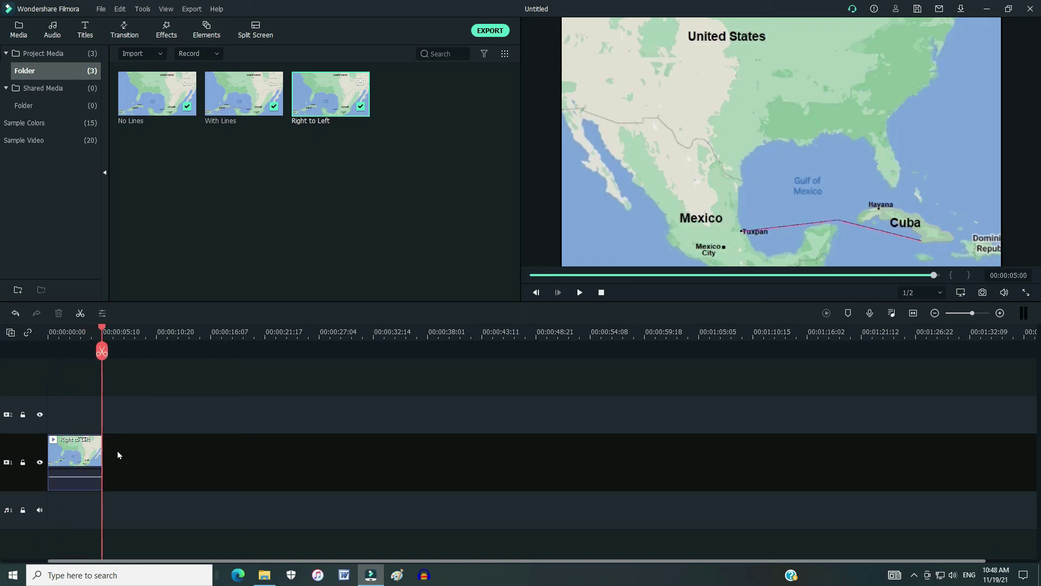
Slow the trimmed Right to Left clip to a custom speed of 0.62x and play it back.
{"action": "left_click", "coordinate": [84, 458]}
{"action": "right_click", "coordinate": [84, 458]}
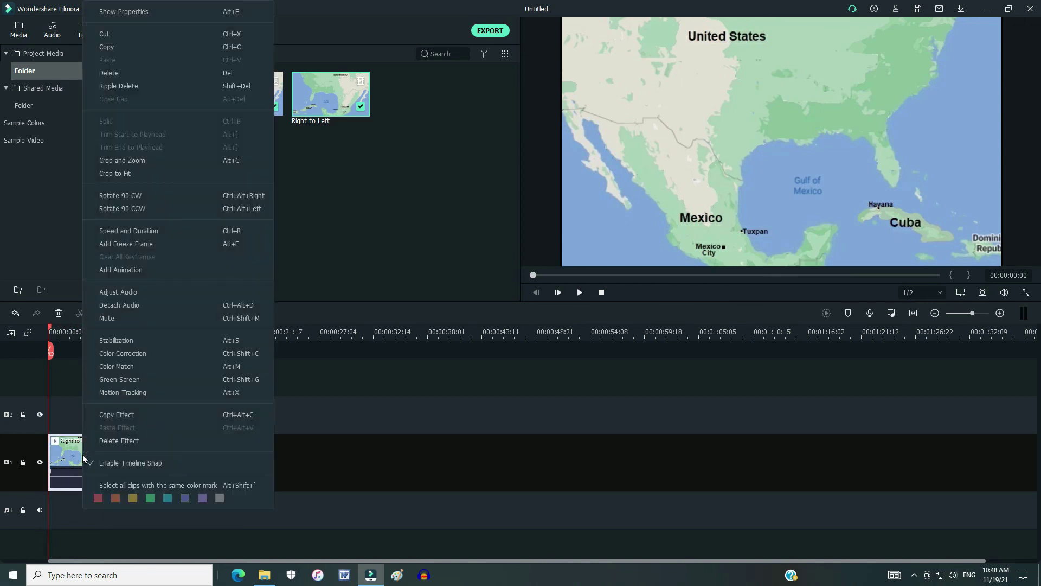
{"action": "left_click", "coordinate": [117, 234]}
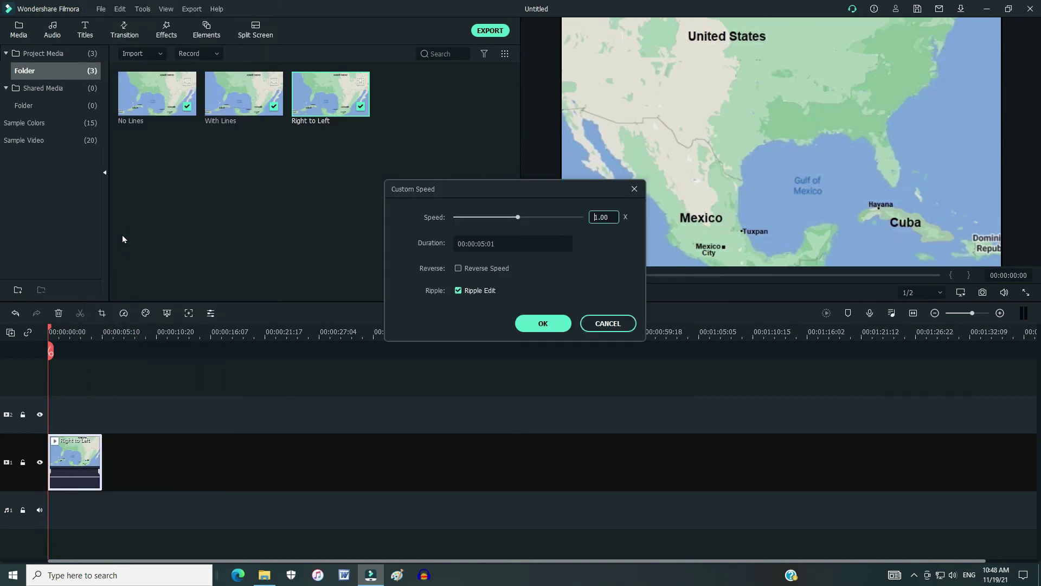
{"action": "left_click_drag", "start_coordinate": [518, 218], "coordinate": [493, 217]}
{"action": "left_click", "coordinate": [528, 324]}
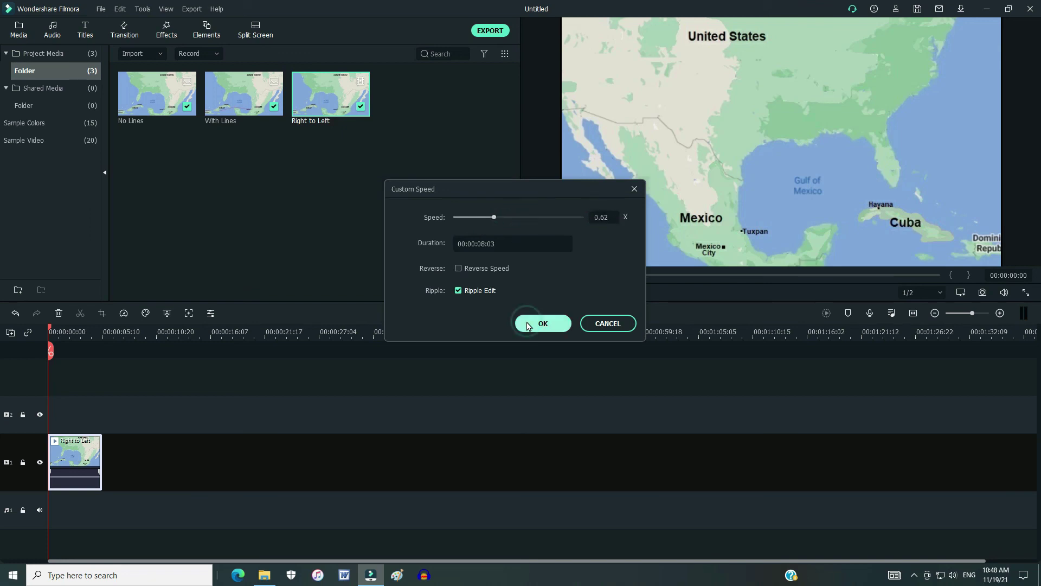
{"action": "key", "text": "space"}
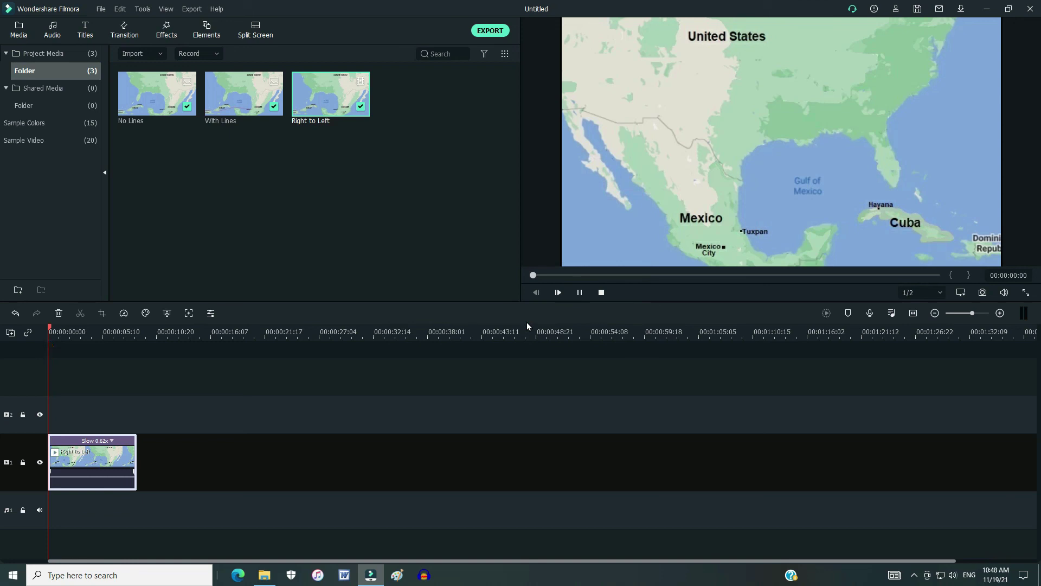